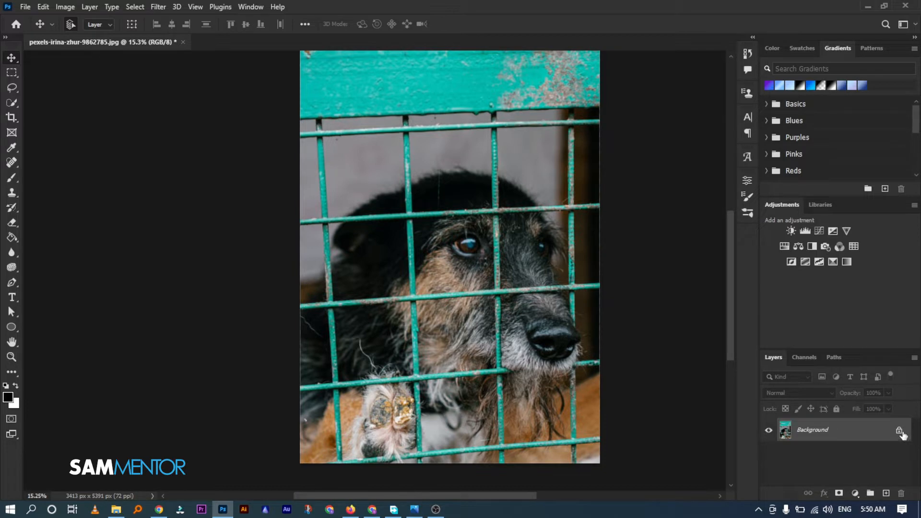
Unlock the Background layer and add a new empty layer above it.
left_click(901, 432)
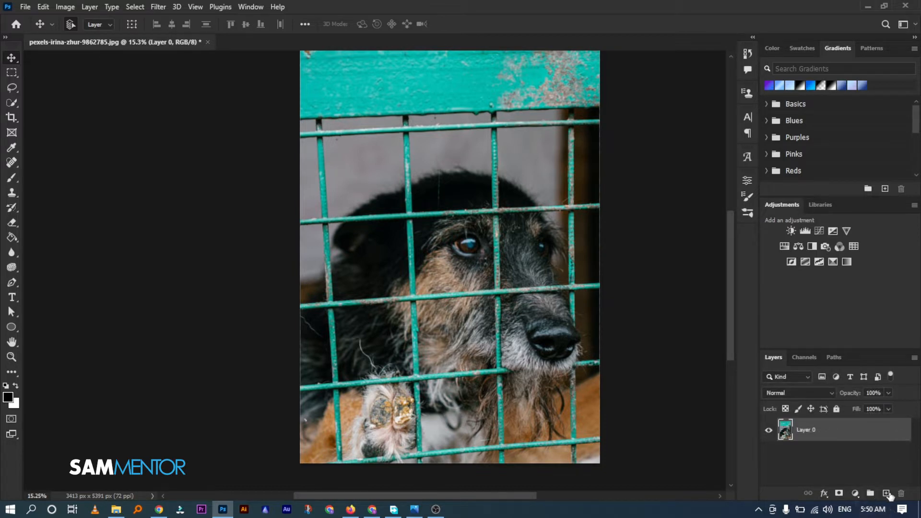
left_click(888, 493)
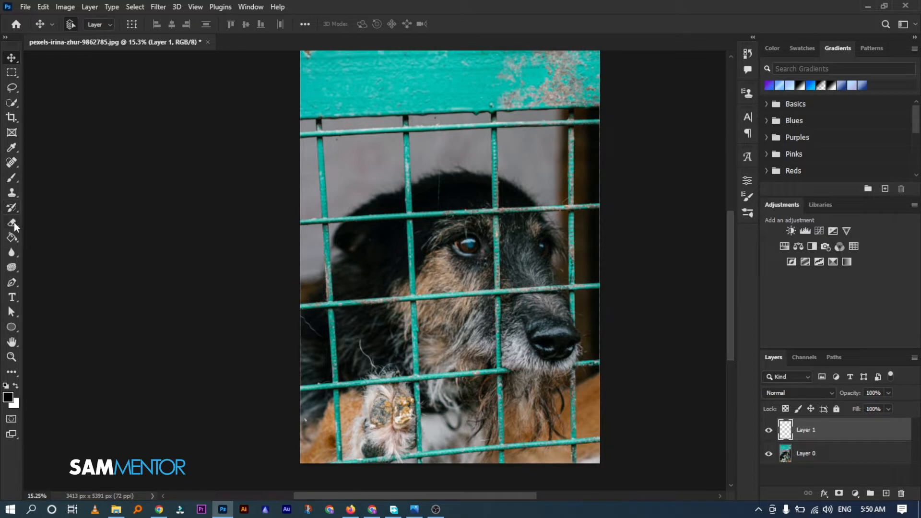
Choose the Brush tool with foreground colour ff0000 and set Layer 1's opacity to 40%.
left_click(10, 184)
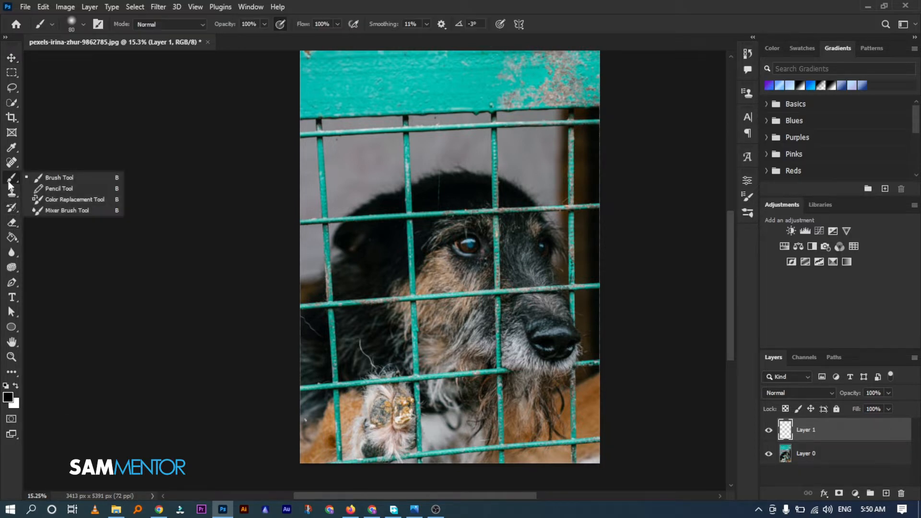
left_click(58, 178)
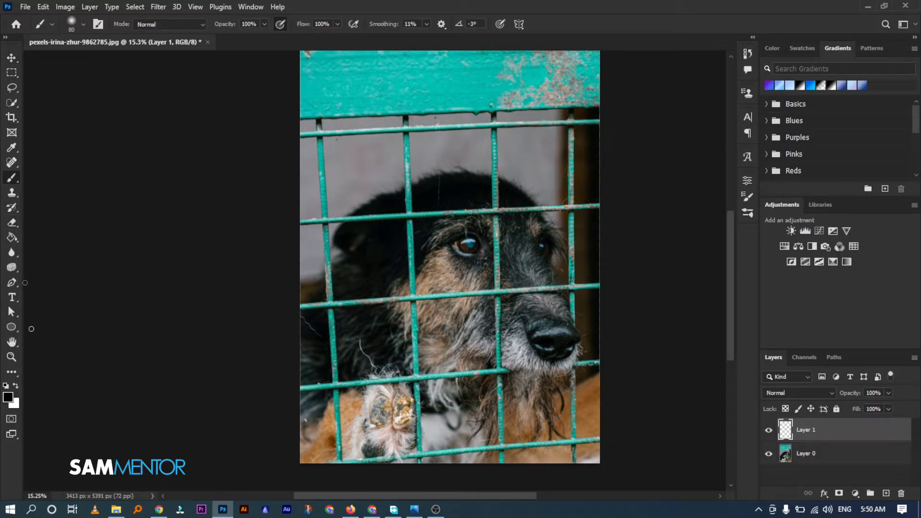
left_click(8, 397)
type("ff0000")
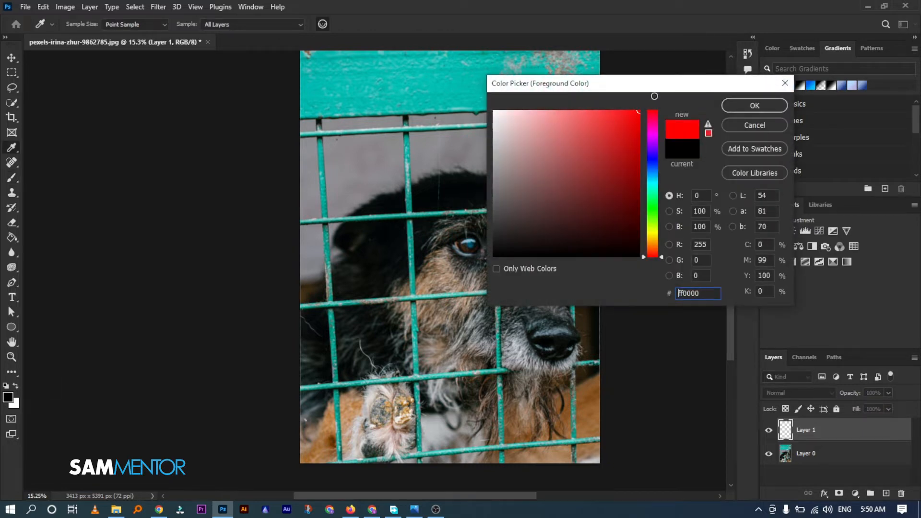
left_click(764, 111)
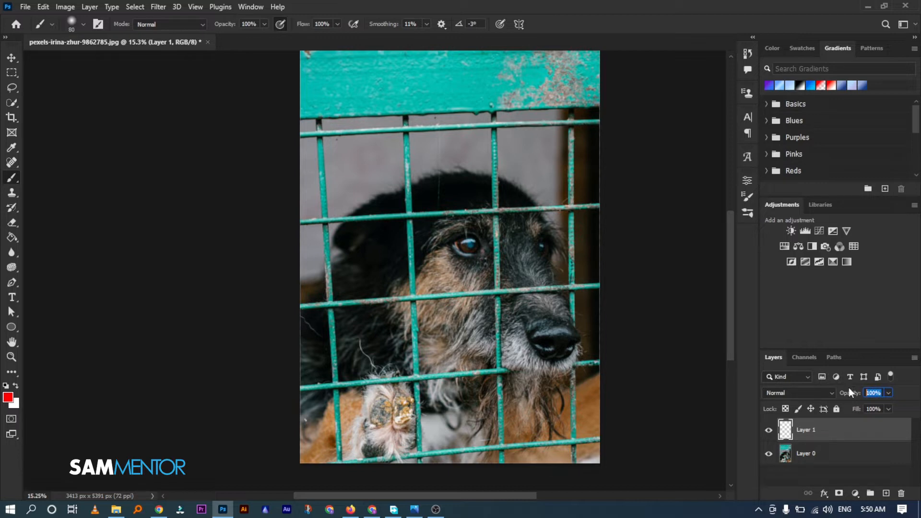
type("4")
key("Return")
Paint straight red strokes over the central vertical bar below the chin and the horizontal bar crossing the snout to the photo's right edge.
scroll(587, 232, "up", 6)
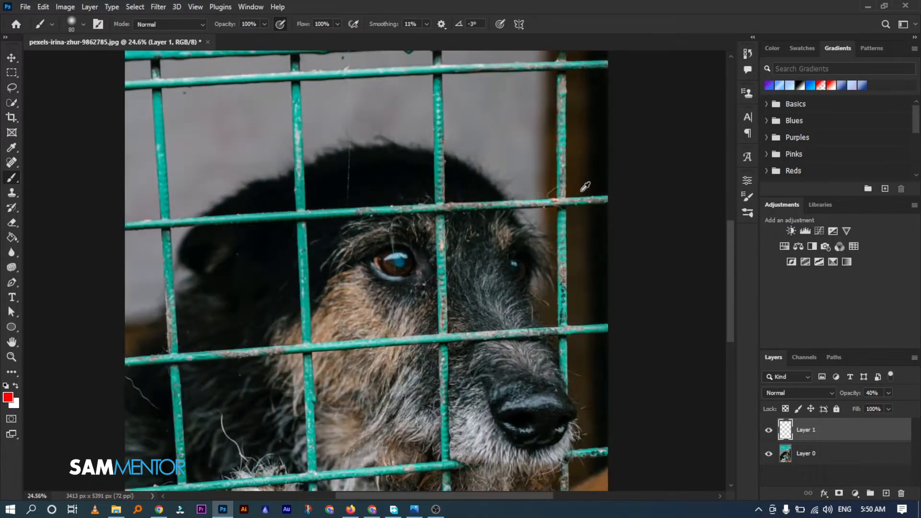
scroll(581, 190, "down", 6)
scroll(523, 440, "up", 5)
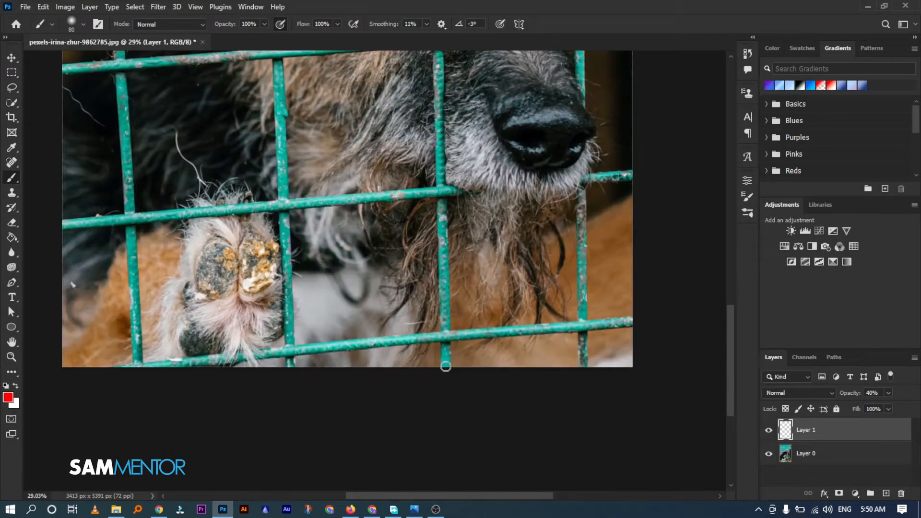
left_click(442, 191, "shift")
scroll(441, 191, "up", 5)
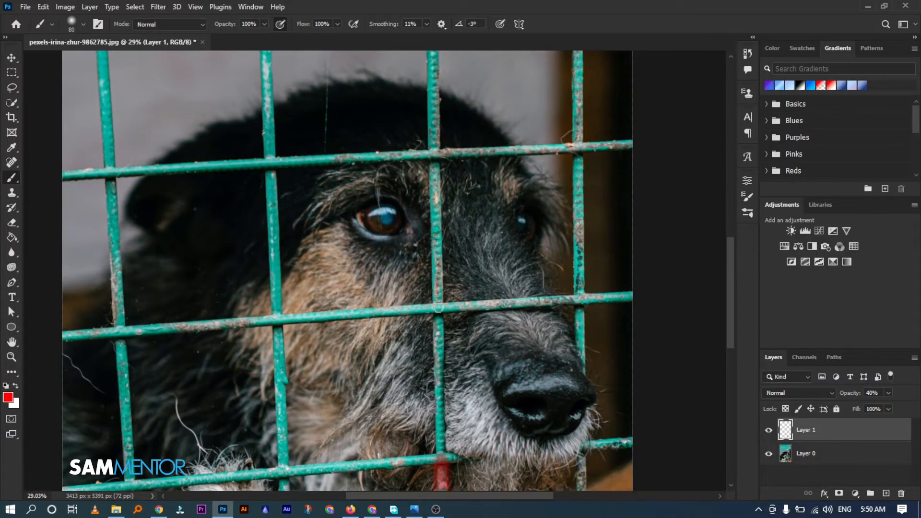
left_click(573, 304, "shift")
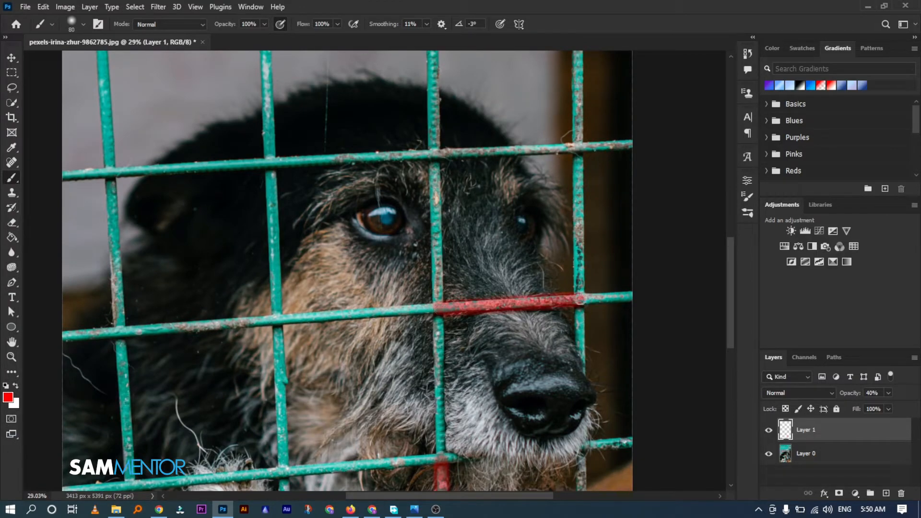
left_click(631, 297, "shift")
Paint red over the chin-level horizontal bar left of the central bar, and over the vertical bar beside the paw up to snout level.
scroll(575, 458, "down", 3)
scroll(578, 458, "down", 2)
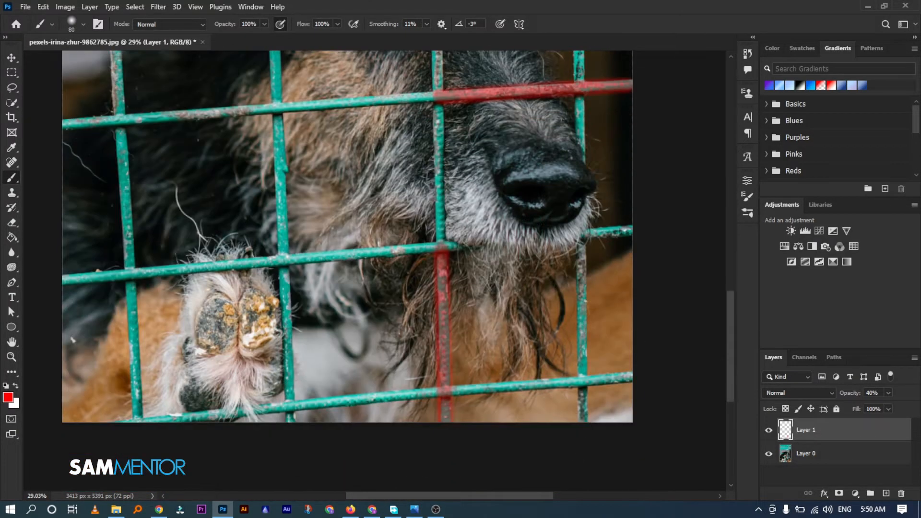
left_click(284, 260, "shift")
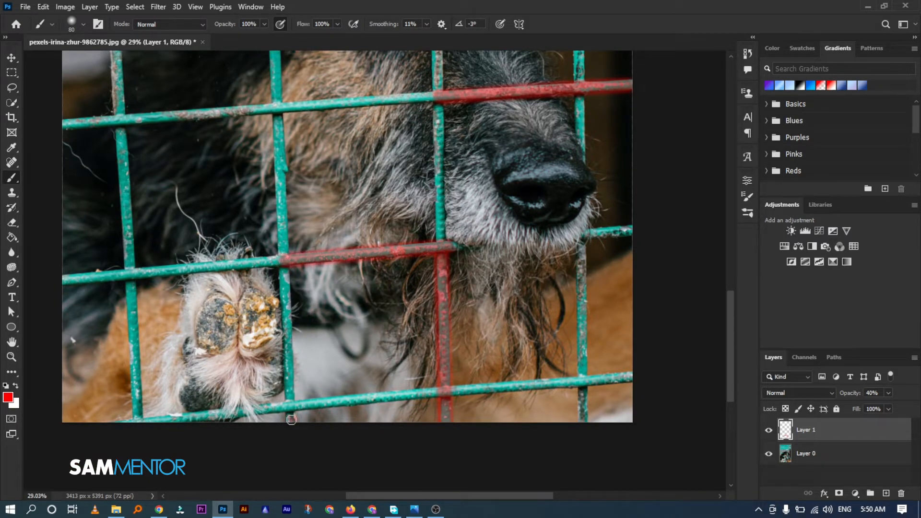
left_click(279, 108, "shift")
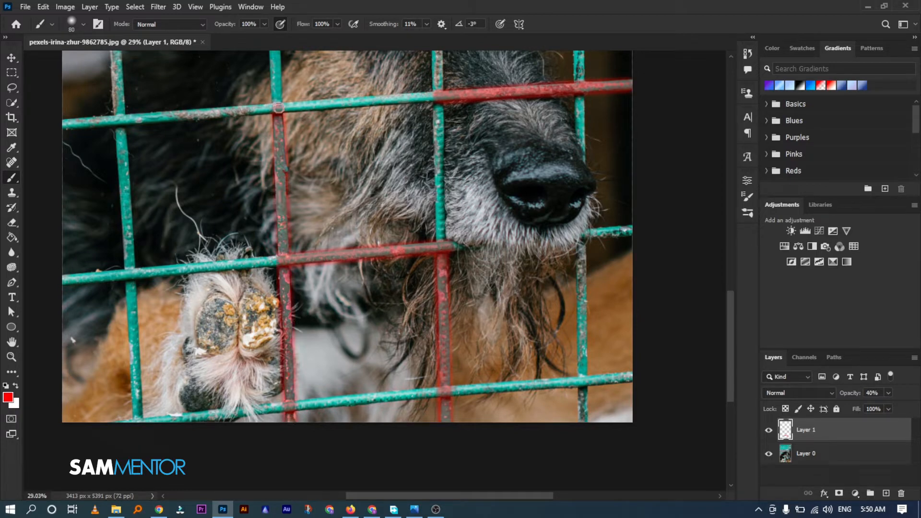
Paint red over the rightmost vertical bar below and above the nose up to brow level, including the short chin-level piece at the right edge.
left_click(582, 420)
left_click(581, 247, "shift")
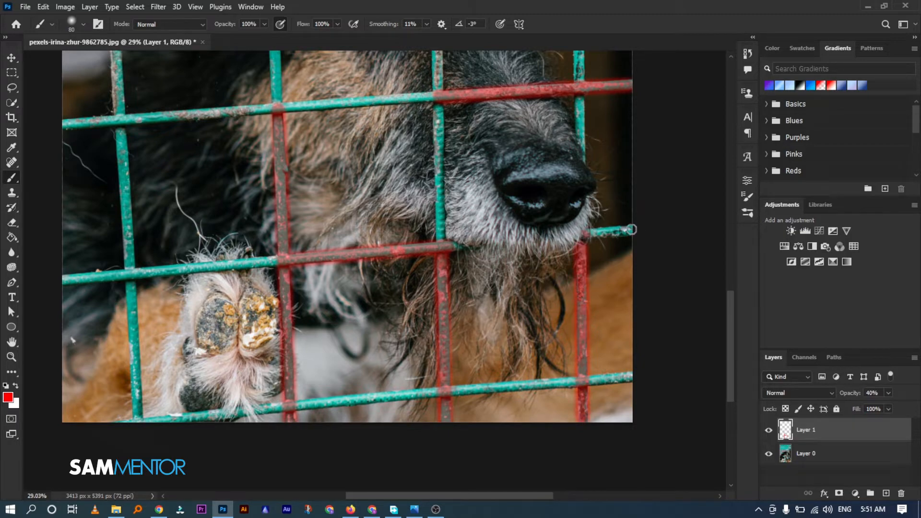
scroll(586, 230, "up", 2)
scroll(585, 213, "up", 2)
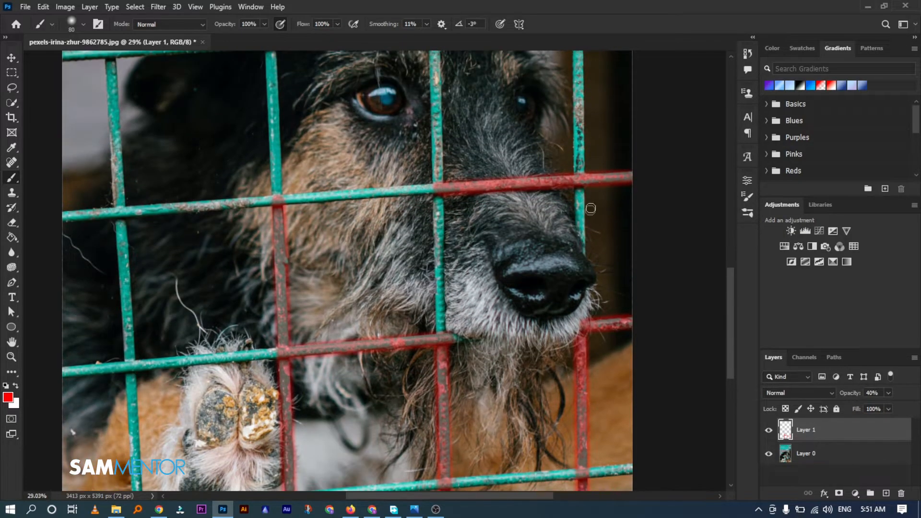
scroll(581, 211, "up", 1)
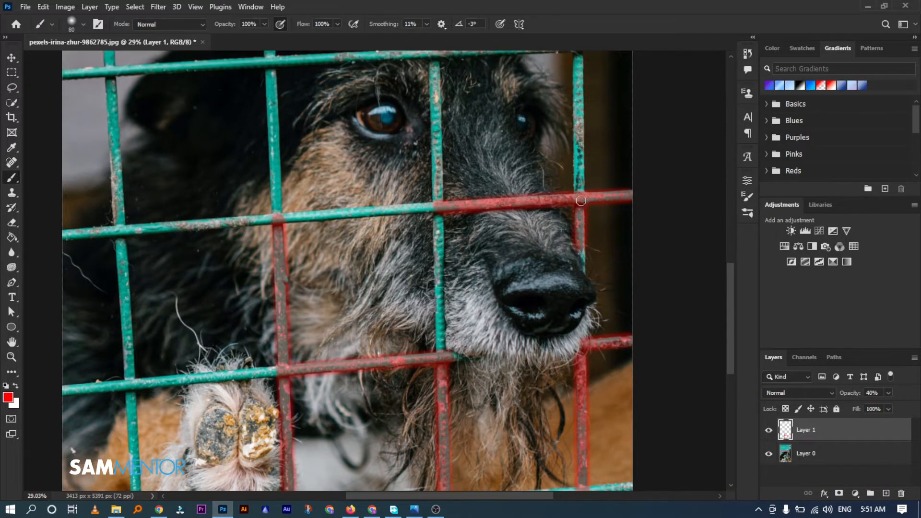
scroll(581, 189, "up", 3)
left_click_drag(581, 133, 578, 275)
Paint red over the rightmost vertical bar from the green beam to brow level, and over the short brow-level piece at the right edge.
scroll(578, 149, "up", 12)
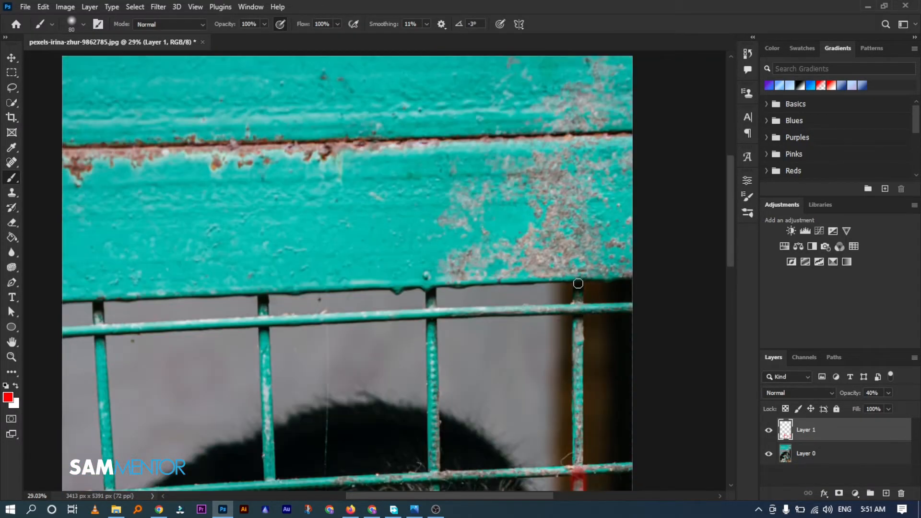
left_click(579, 284)
scroll(578, 286, "down", 3)
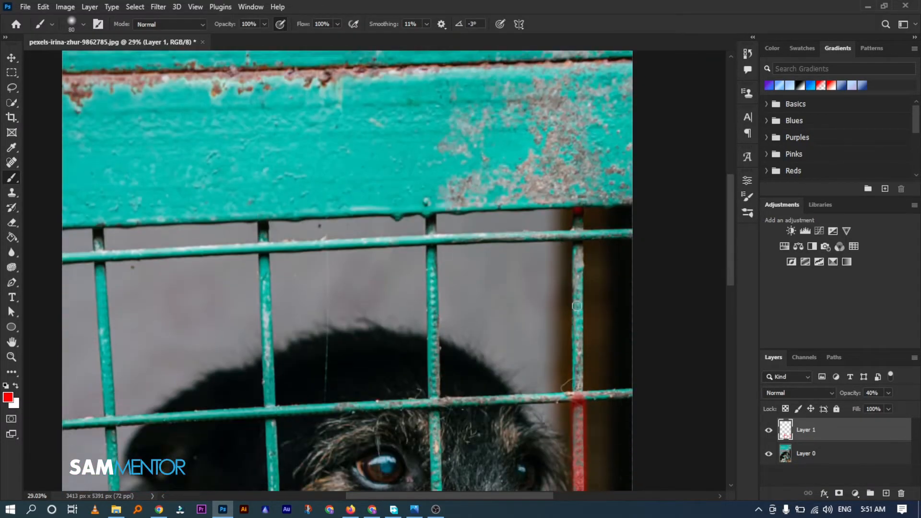
left_click(579, 398, "shift")
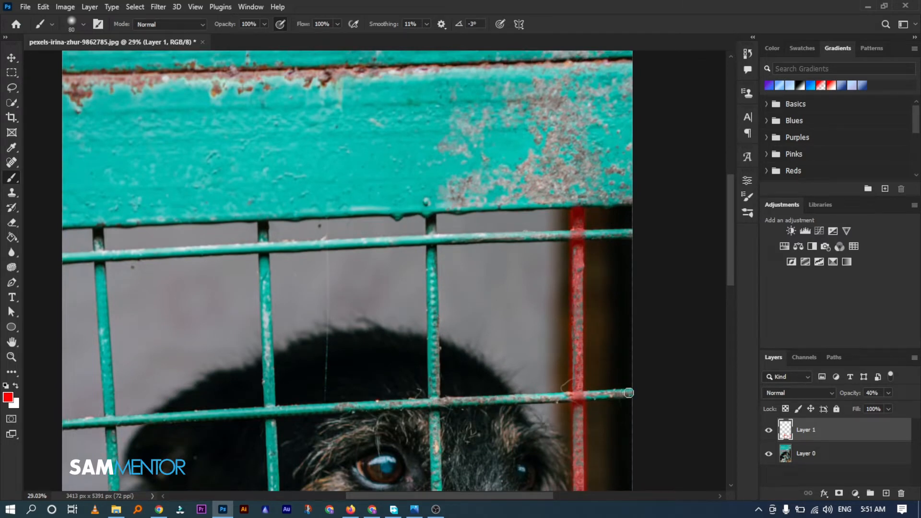
left_click(628, 393, "shift")
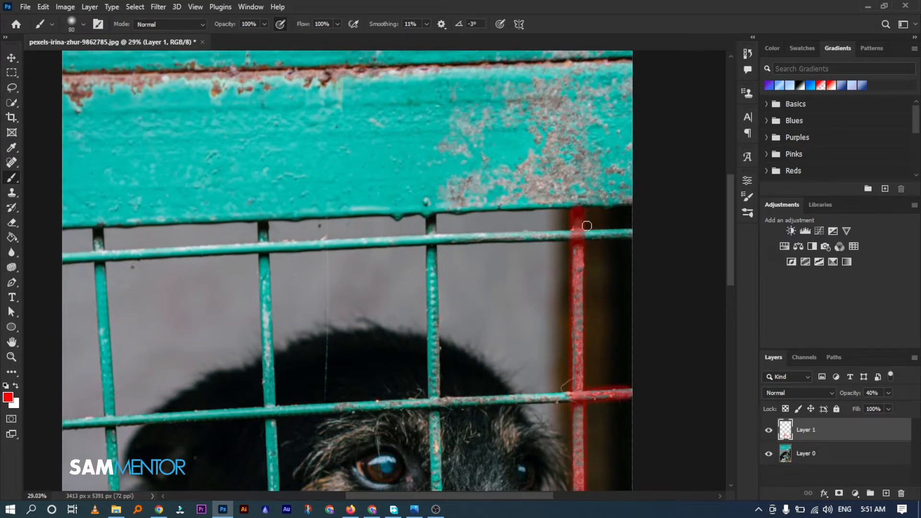
Paint red over the topmost horizontal bar from the right edge to the central bar, and down the central bar to brow level.
left_click(431, 239, "shift")
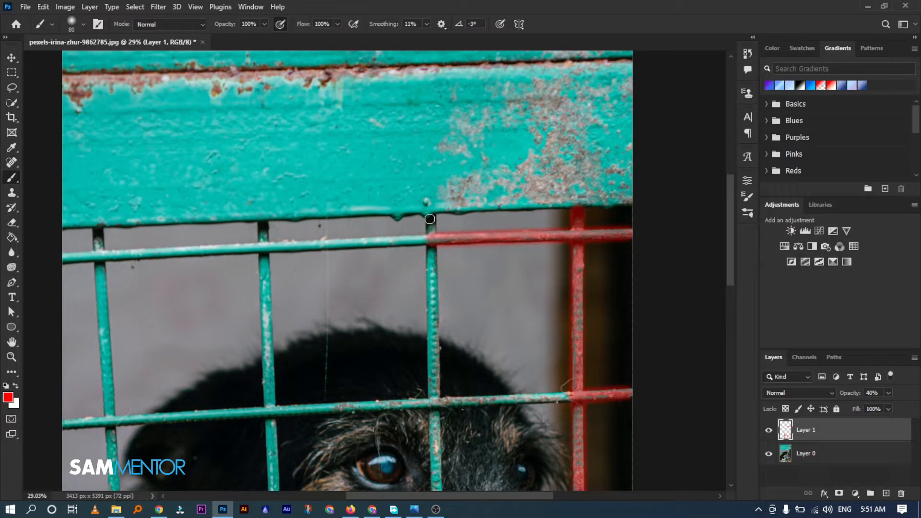
scroll(431, 219, "down", 3)
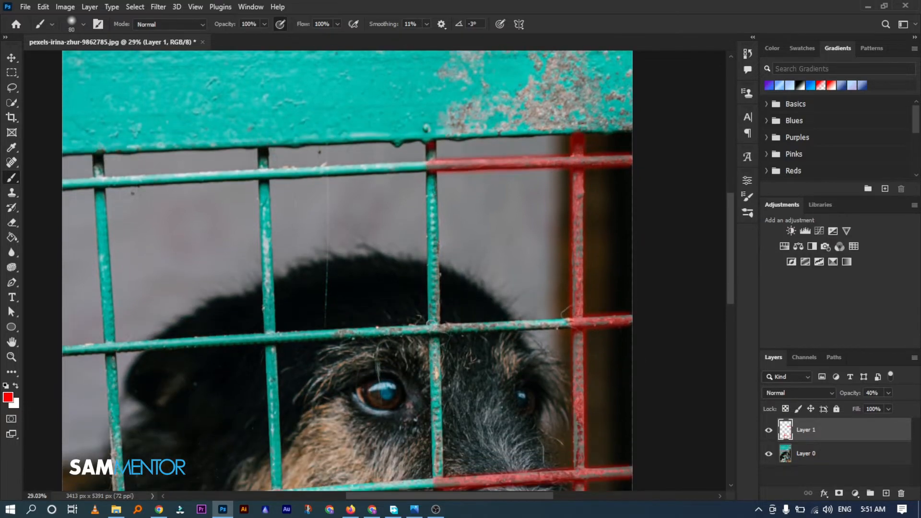
left_click(434, 329, "shift")
scroll(434, 329, "down", 3)
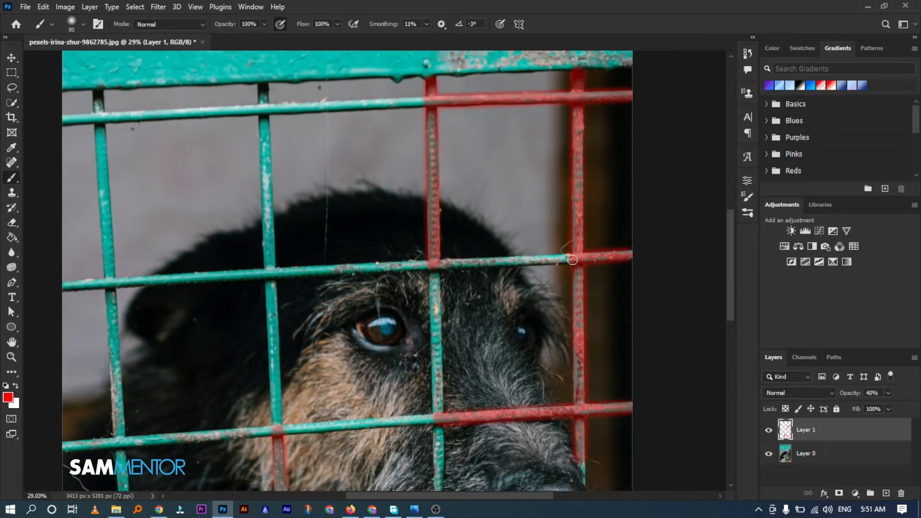
Paint red over the brow-level bar between the central and rightmost bars, and over the central bar down to snout level.
left_click(572, 260, "shift")
scroll(572, 259, "down", 3)
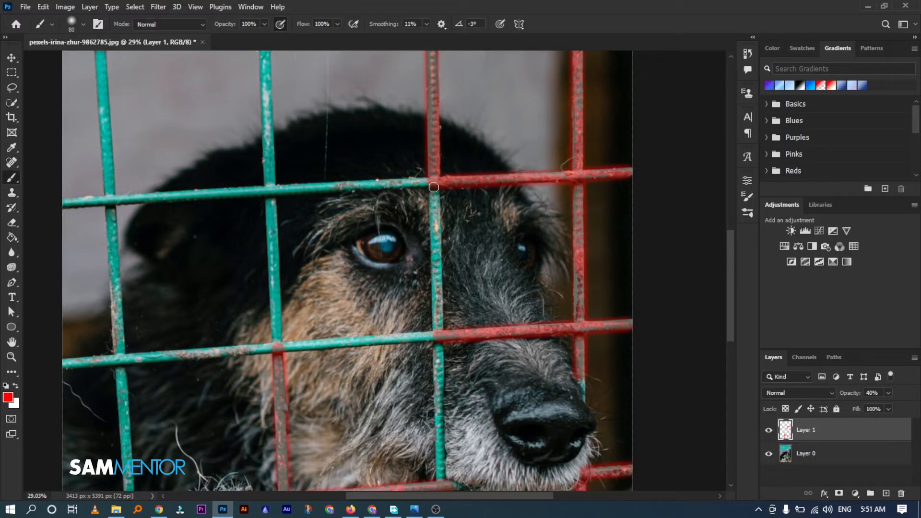
scroll(433, 215, "down", 3)
left_click(439, 261, "shift")
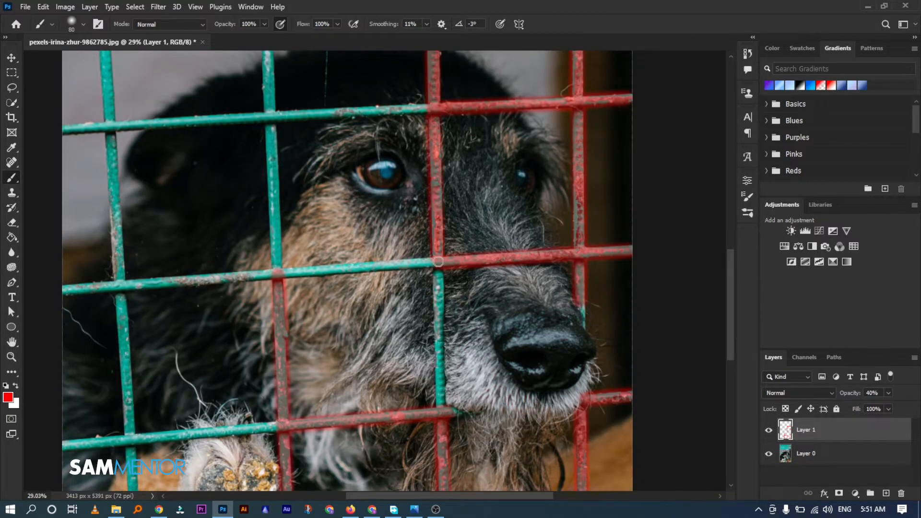
Paint red over the central vertical bar between chin and snout level, and over the snout-level bar leftward to the next vertical bar.
scroll(441, 240, "down", 2)
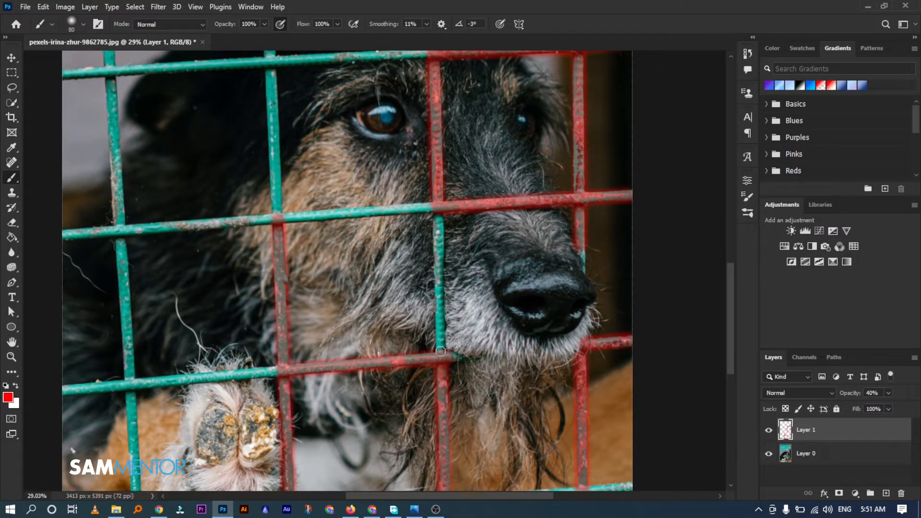
left_click(439, 210, "shift")
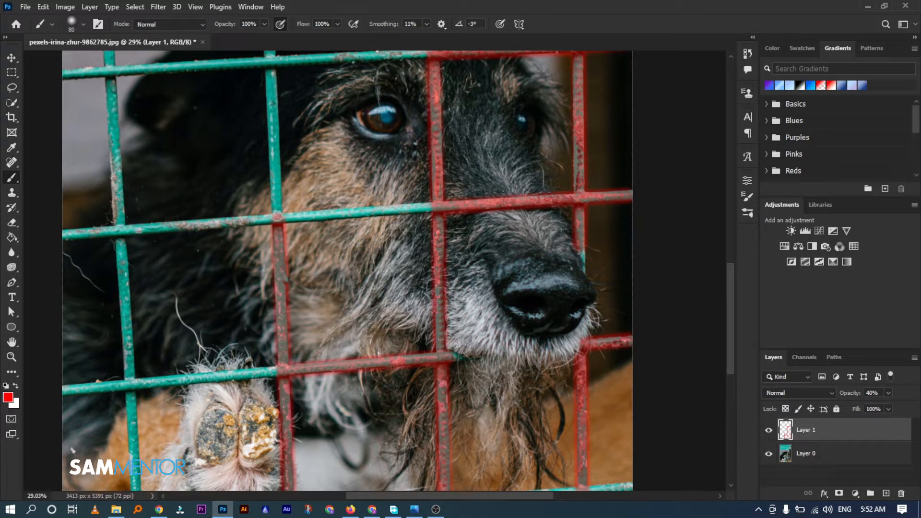
left_click(277, 216, "shift")
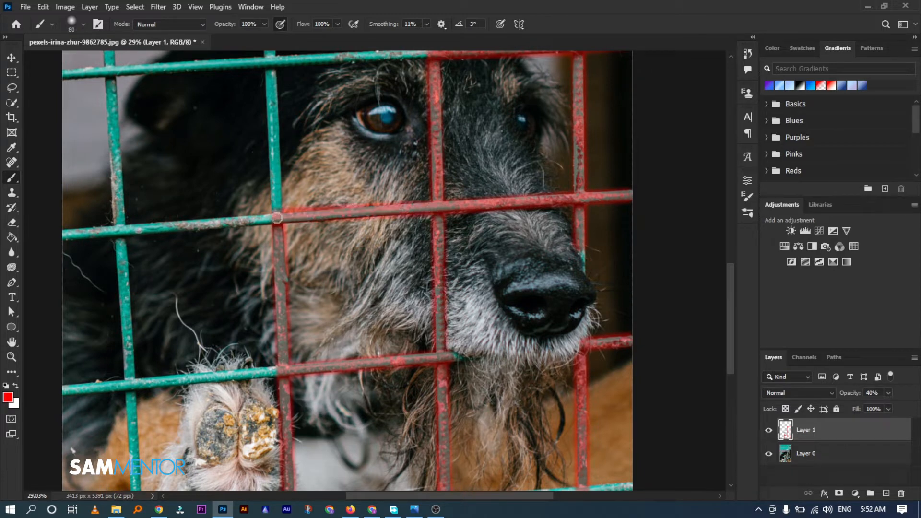
Paint red over the vertical bar left of the eye up to brow level, and over the brow-level bar from the central to the leftmost vertical bar.
scroll(286, 127, "up", 2)
left_click(271, 106, "shift")
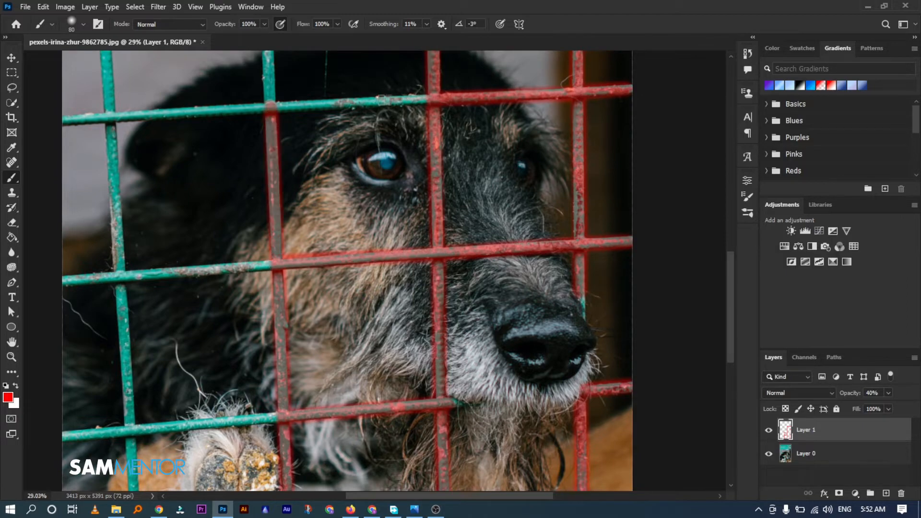
left_click(110, 116, "shift")
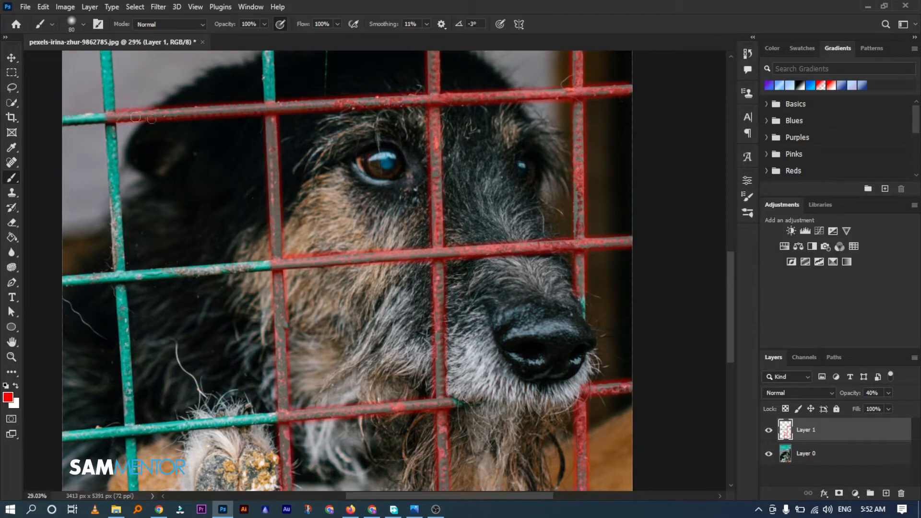
Paint red over the bottommost horizontal bar from the photo's right edge to the vertical bar beside the paw.
scroll(187, 122, "down", 1)
scroll(405, 334, "down", 5)
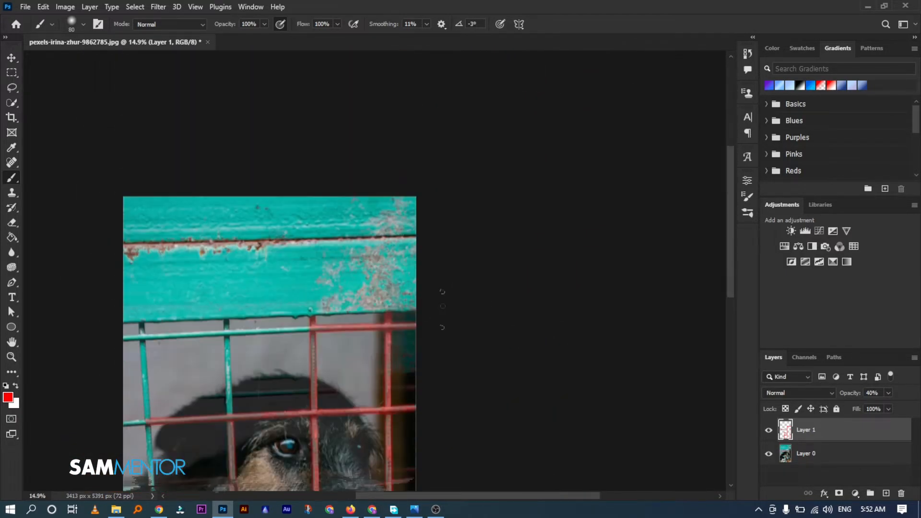
scroll(432, 355, "up", 2)
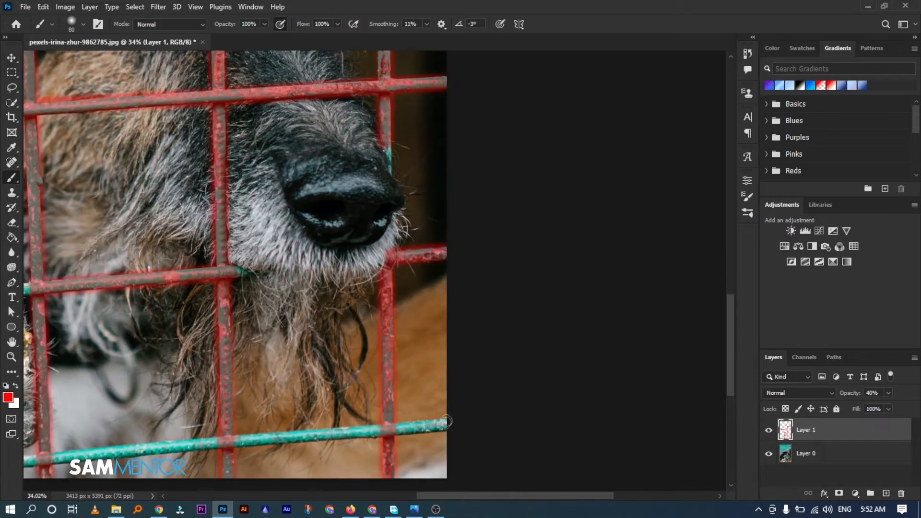
left_click(224, 441, "shift")
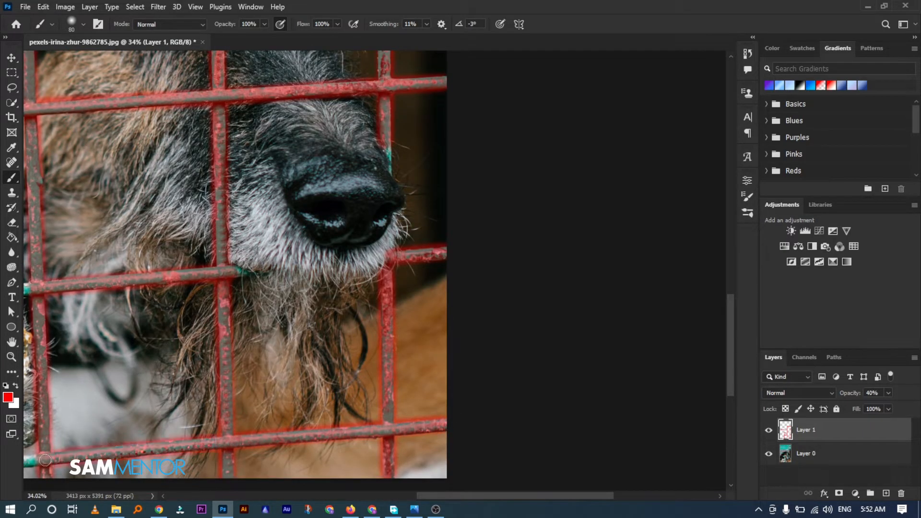
Paint red over the leftmost vertical bar's stub under the wooden beam, and over the topmost horizontal bar across to the second vertical bar.
scroll(47, 462, "down", 3)
scroll(280, 453, "up", 6)
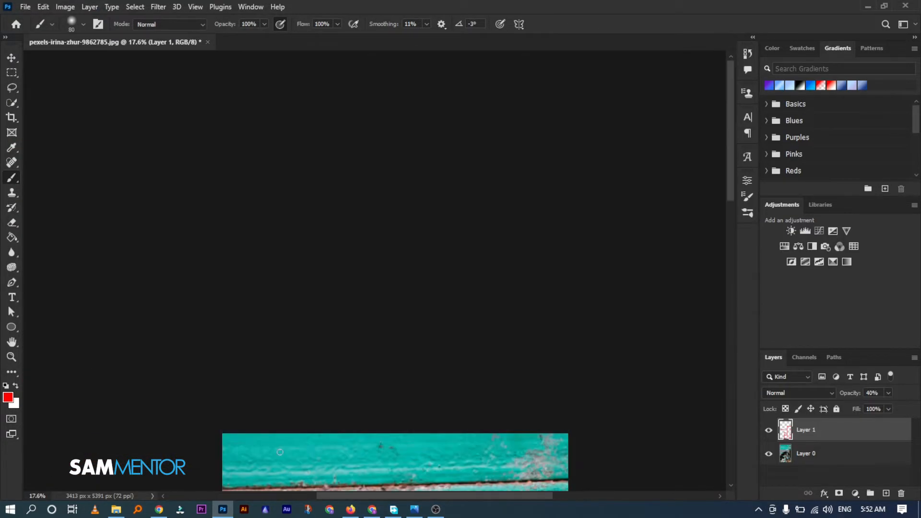
scroll(271, 408, "down", 3)
scroll(232, 337, "up", 6)
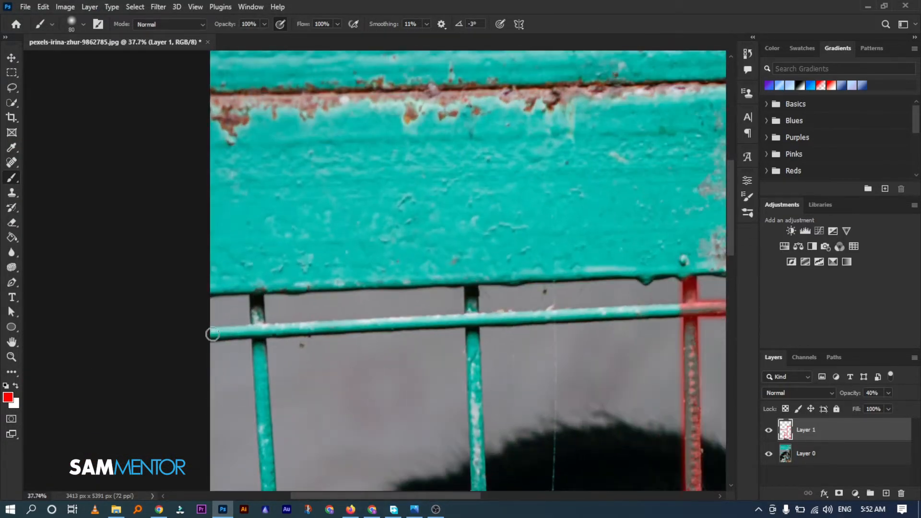
left_click(212, 334, "shift")
key("ctrl+z")
left_click(256, 298)
left_click(258, 334, "shift")
left_click(471, 321, "shift")
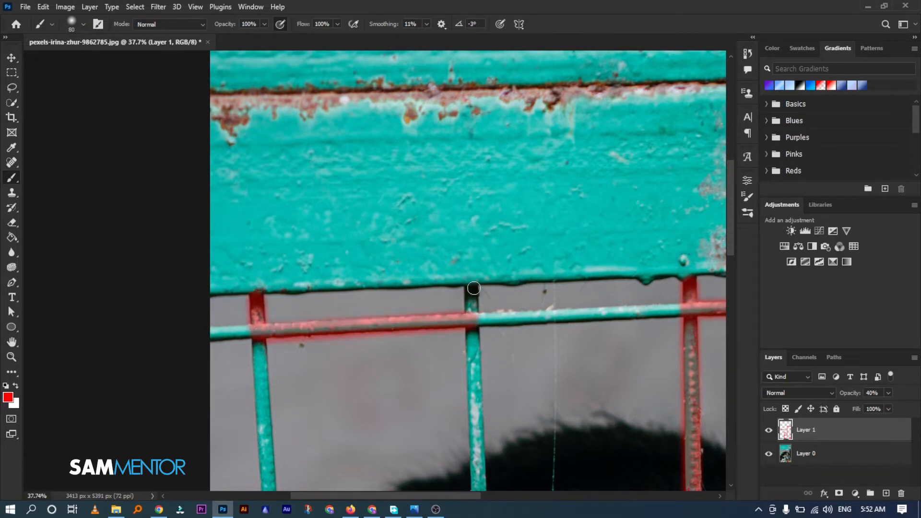
Paint red over the second vertical bar's stub under the beam, and over the topmost horizontal bar's remaining parts out to the photo's left edge.
left_click(473, 288, "shift")
left_click(689, 312)
left_click(477, 320, "shift")
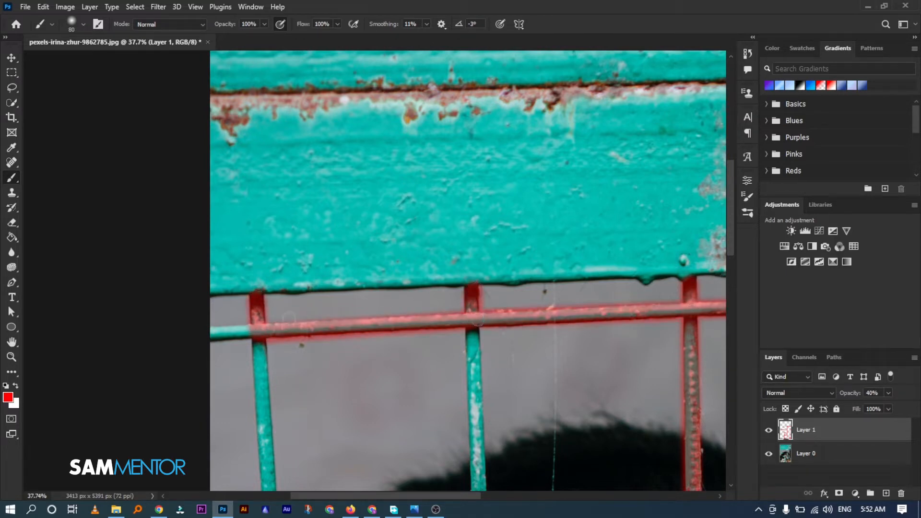
left_click(211, 333, "shift")
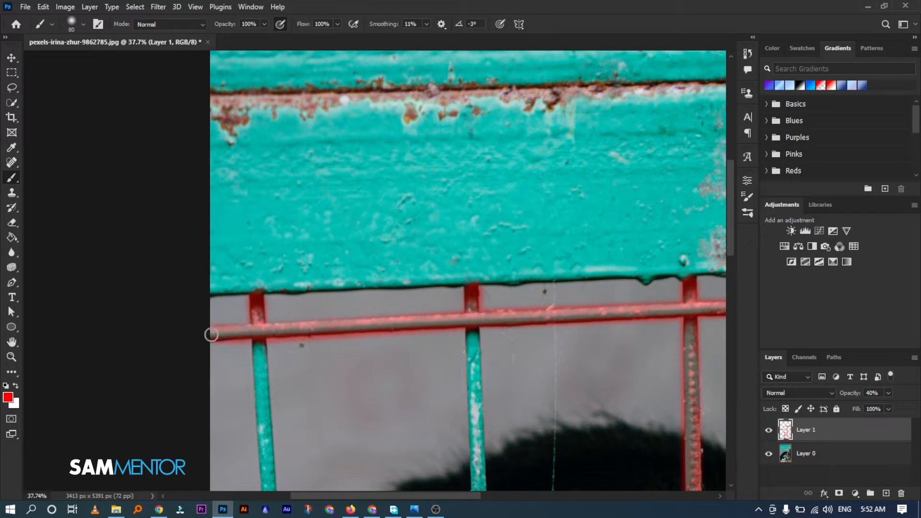
Paint red over the brow-level bar's end at the photo's left edge, and over the two leftmost vertical bars above brow level.
scroll(272, 334, "down", 3)
left_click(213, 384, "shift")
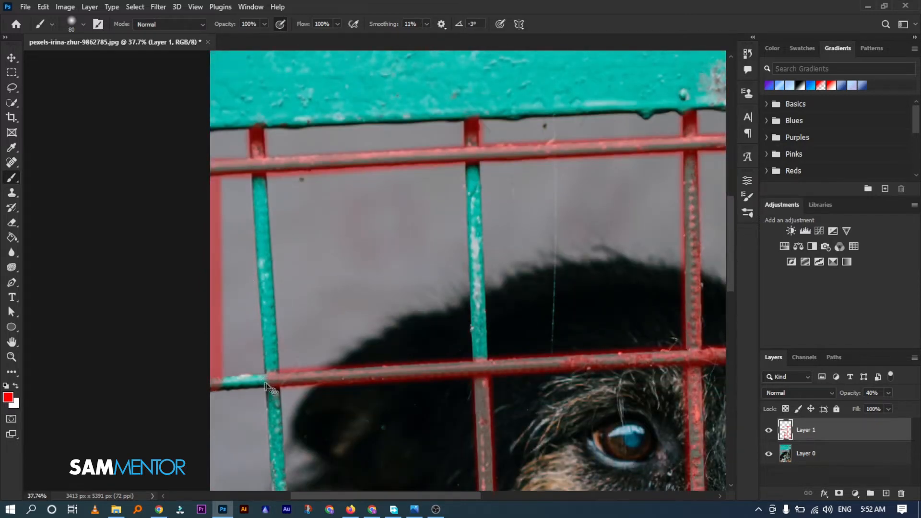
key("ctrl+z")
left_click_drag(265, 381, 214, 383)
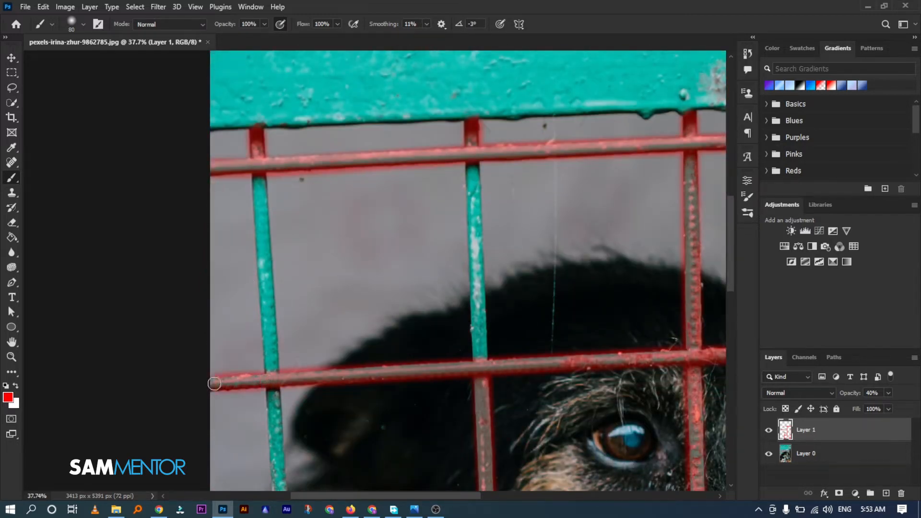
left_click(259, 175)
left_click(274, 381, "shift")
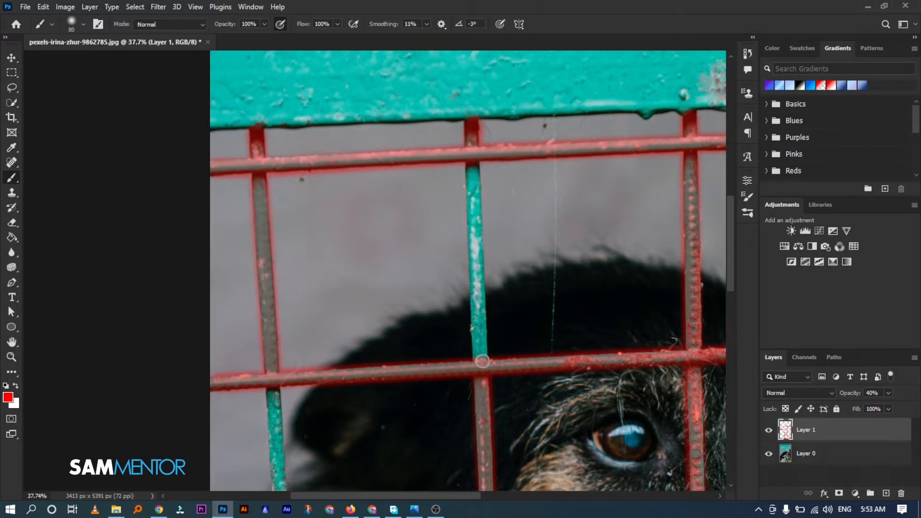
Paint red over the rest of the bottommost bar below the paw, and over the chin-level bar above the paw to the photo's left edge.
scroll(482, 361, "down", 10)
scroll(475, 345, "up", 3)
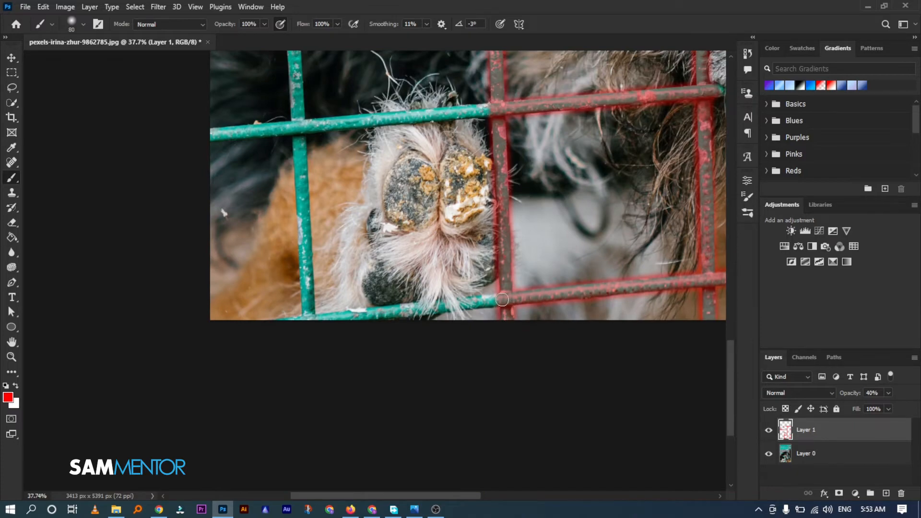
scroll(286, 325, "up", 2)
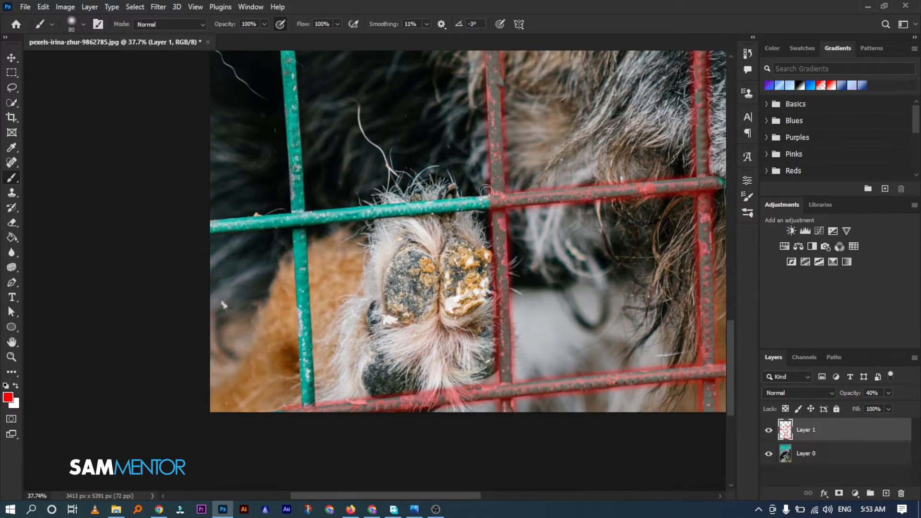
left_click(215, 226, "shift")
scroll(216, 226, "up", 1)
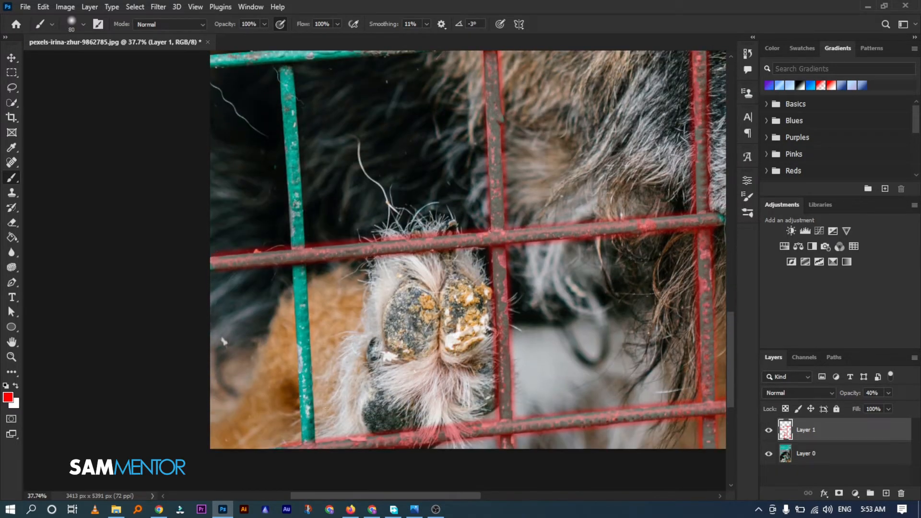
Paint red over the leftmost vertical bar from the photo's bottom edge up to the snout-level bar.
scroll(307, 456, "up", 1)
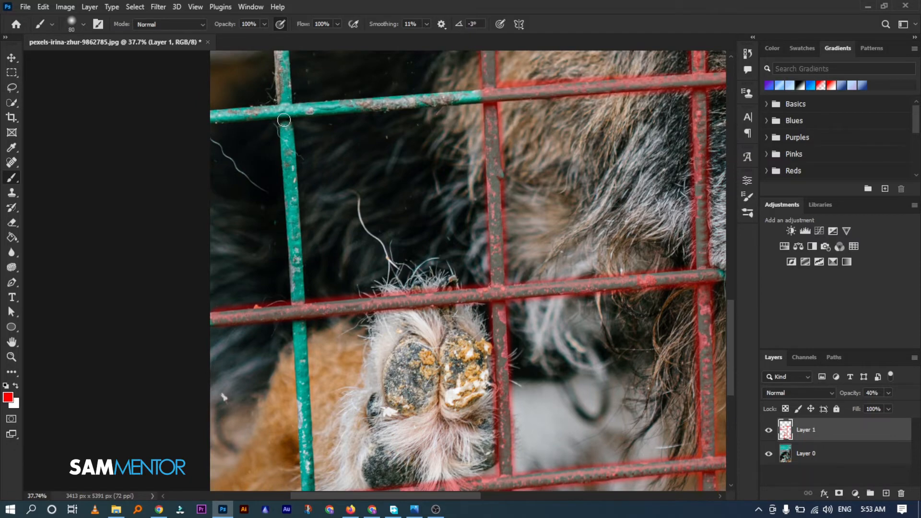
left_click(284, 120, "shift")
key("ctrl+z")
scroll(312, 269, "down", 1)
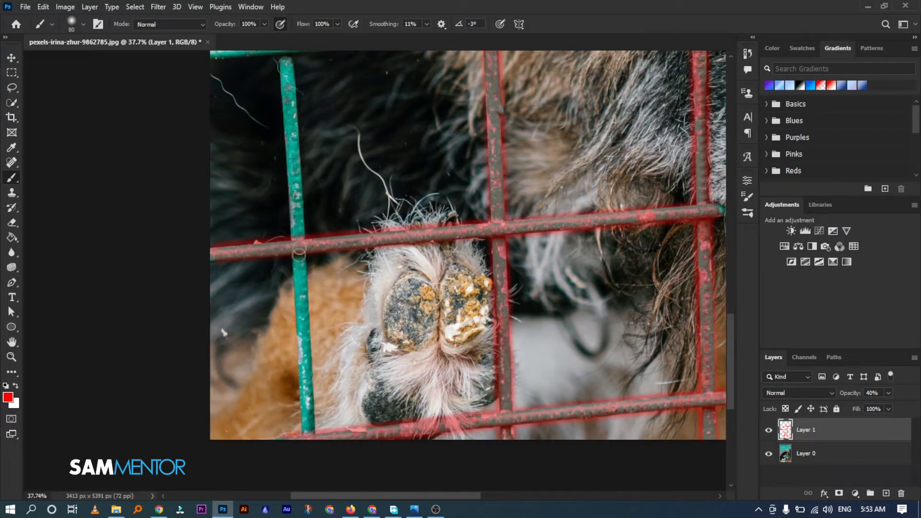
left_click(307, 439, "shift")
scroll(305, 438, "up", 2)
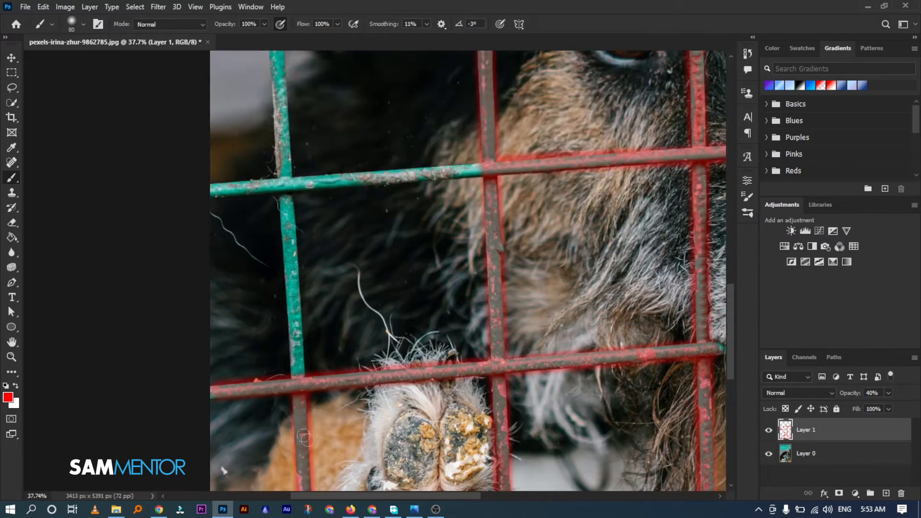
left_click(287, 182)
left_click(298, 388, "shift")
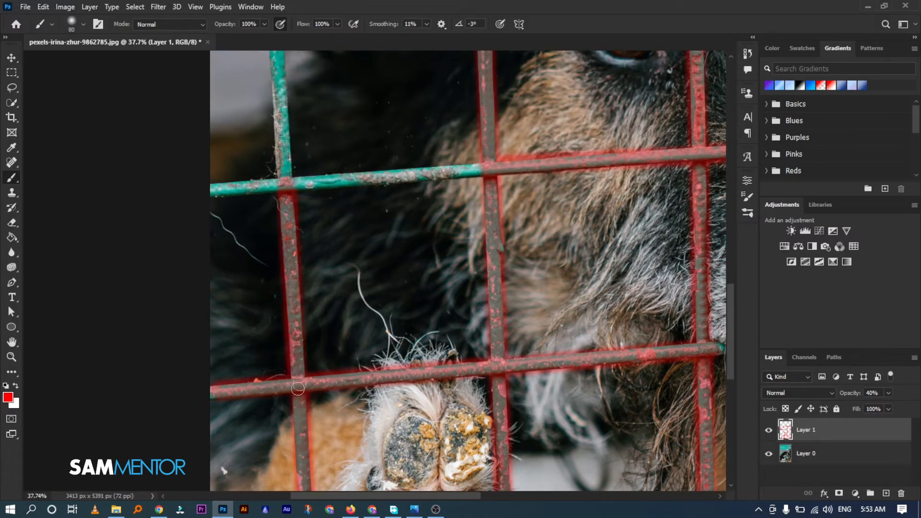
Paint red over the snout-level bar to the photo's left edge, and over the leftmost vertical bar between brow and snout level.
left_click(484, 169)
left_click(211, 189, "shift")
scroll(277, 163, "up", 3)
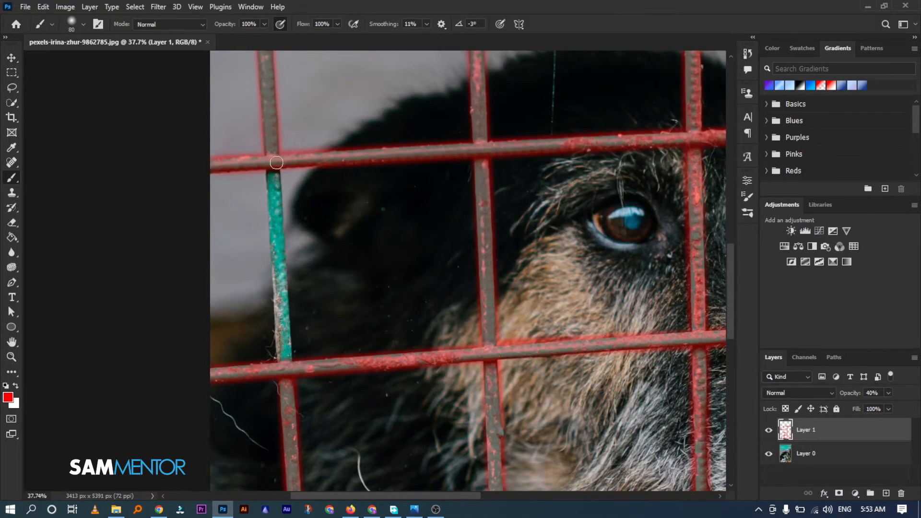
left_click(276, 162)
left_click(284, 362, "shift")
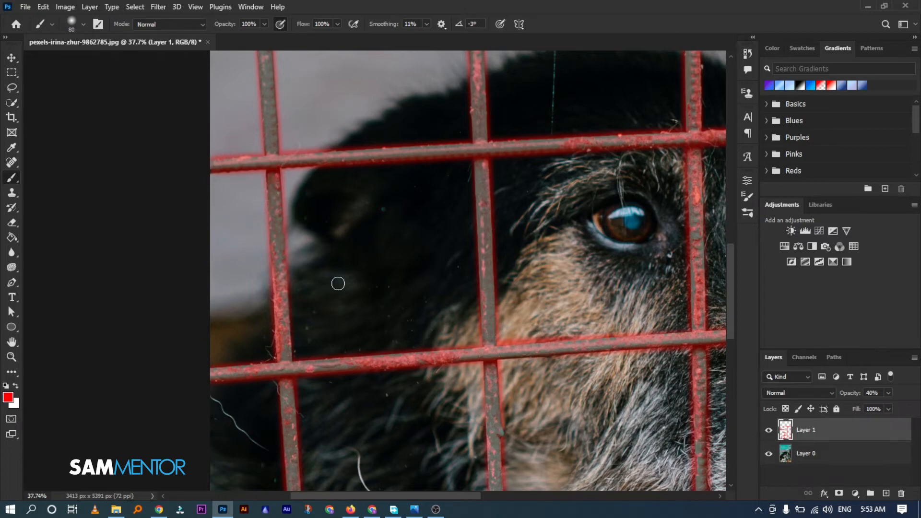
Reduce the brush size to 30 and paint red over the unmarked piece of the rightmost vertical bar beside the nose.
scroll(338, 283, "down", 2)
scroll(643, 293, "up", 5)
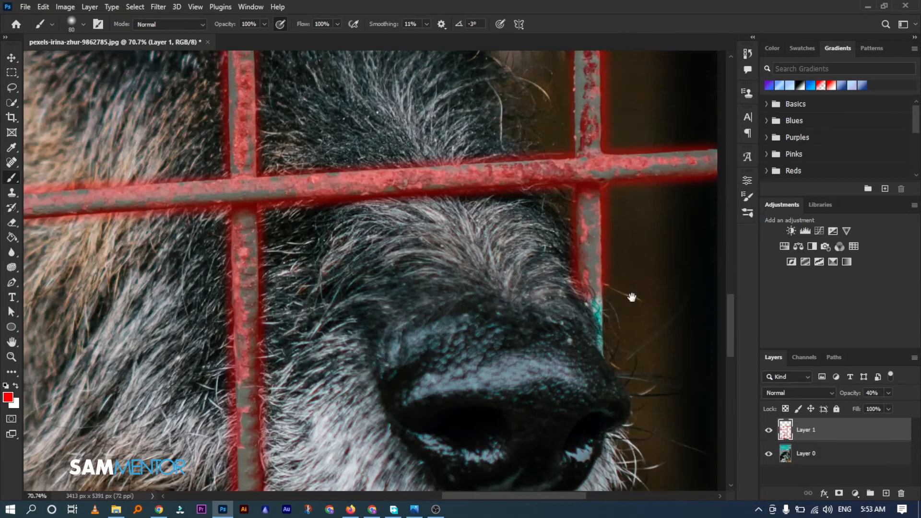
left_click_drag(632, 297, 467, 305)
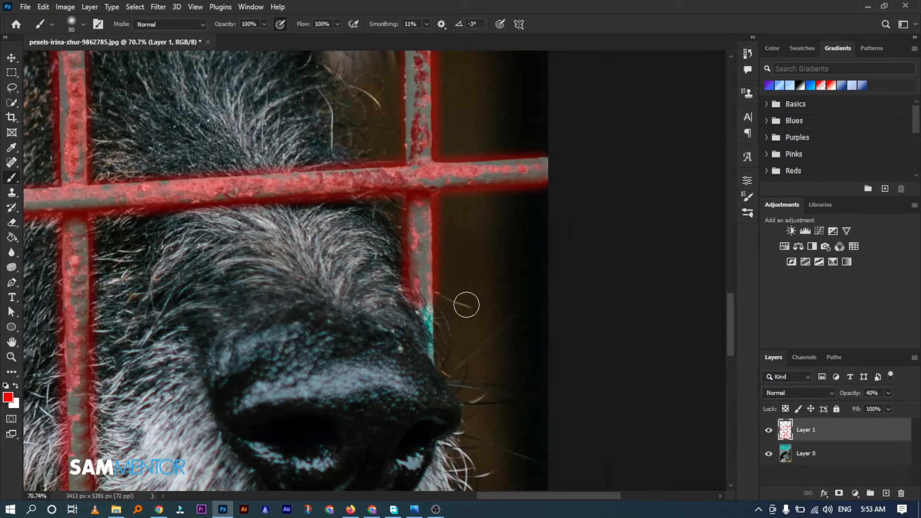
key("bracketleft")
key("bracketleft")
key("bracketleft")
key("bracketleft")
key("bracketleft")
left_click(426, 314)
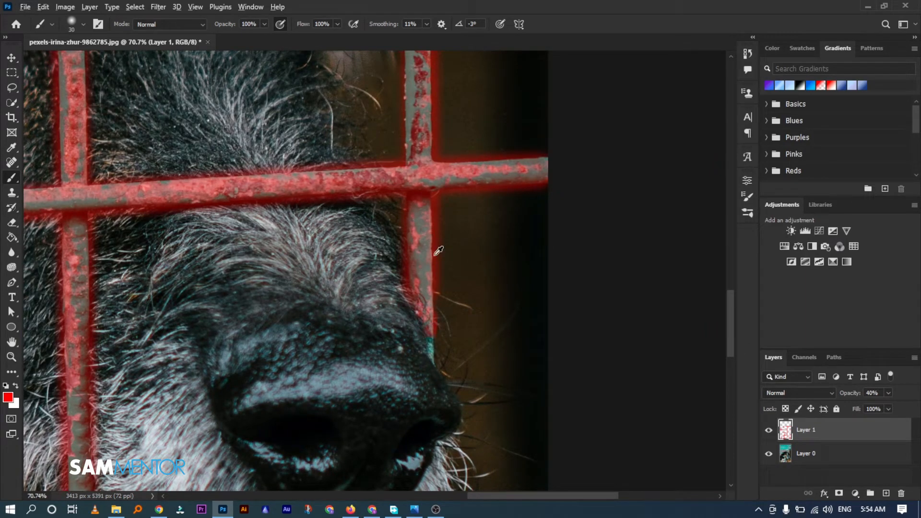
Load the red strokes of Layer 1 as a selection, hide that layer and make Layer 0 active.
scroll(443, 202, "down", 6)
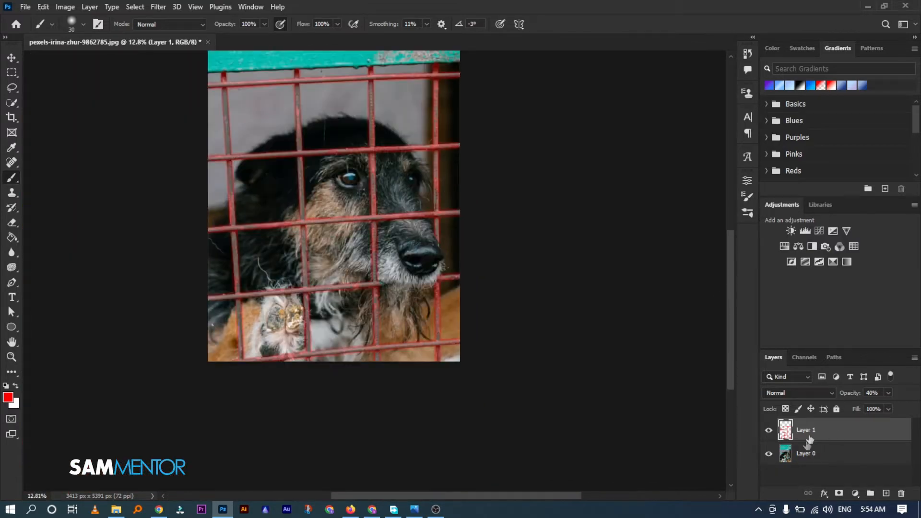
right_click(786, 433)
left_click(805, 230)
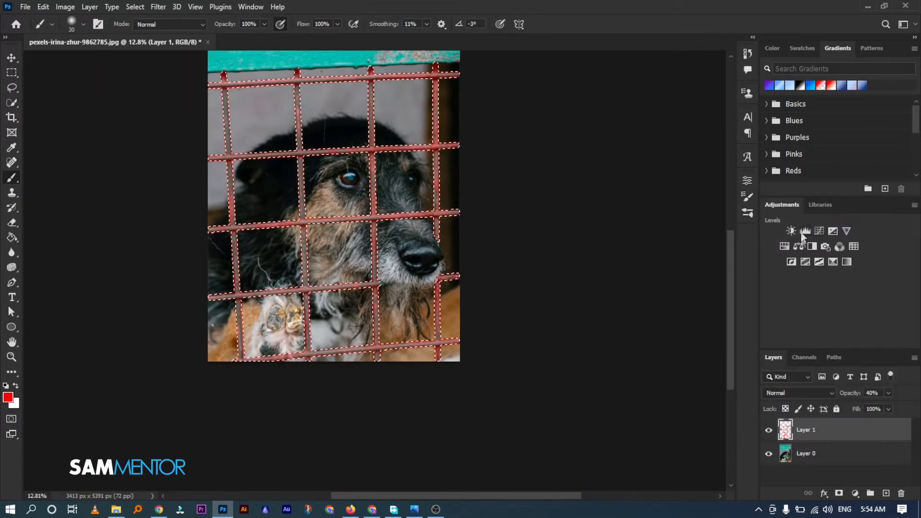
left_click(768, 432)
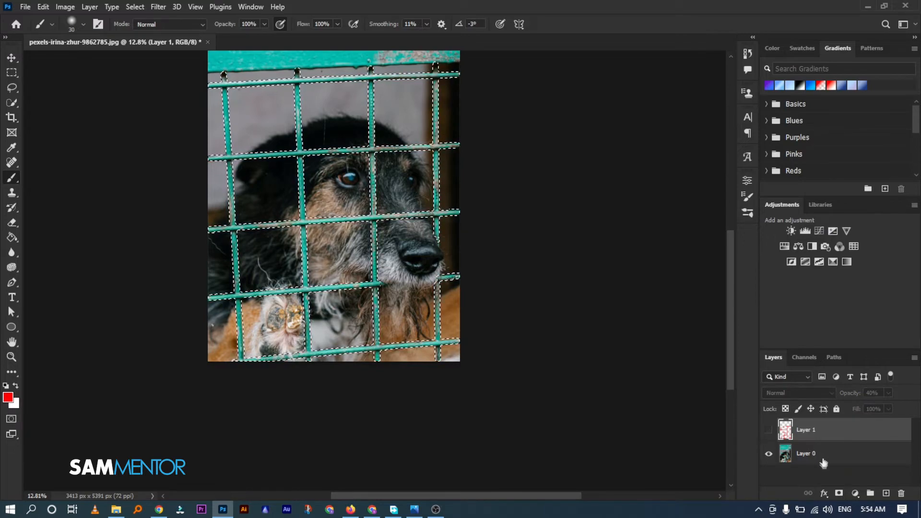
left_click(783, 451)
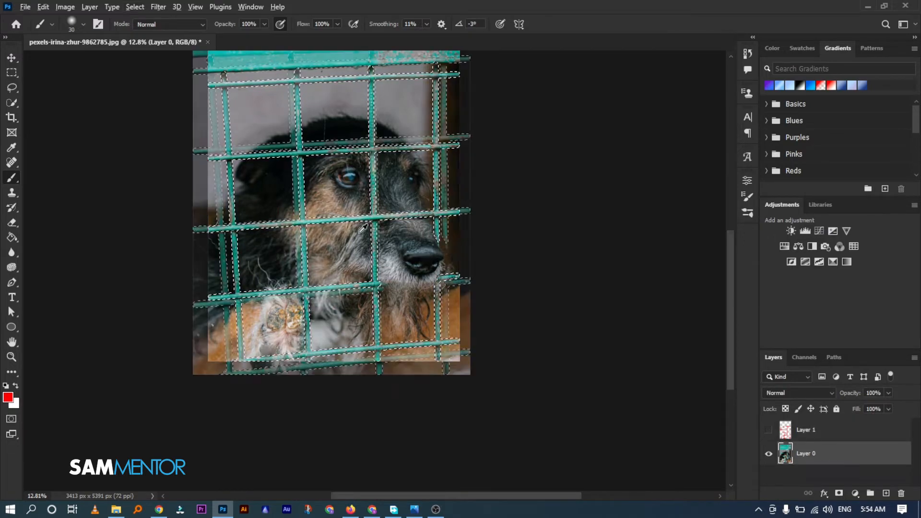
Expand the selection around the cage bars.
scroll(360, 233, "up", 4)
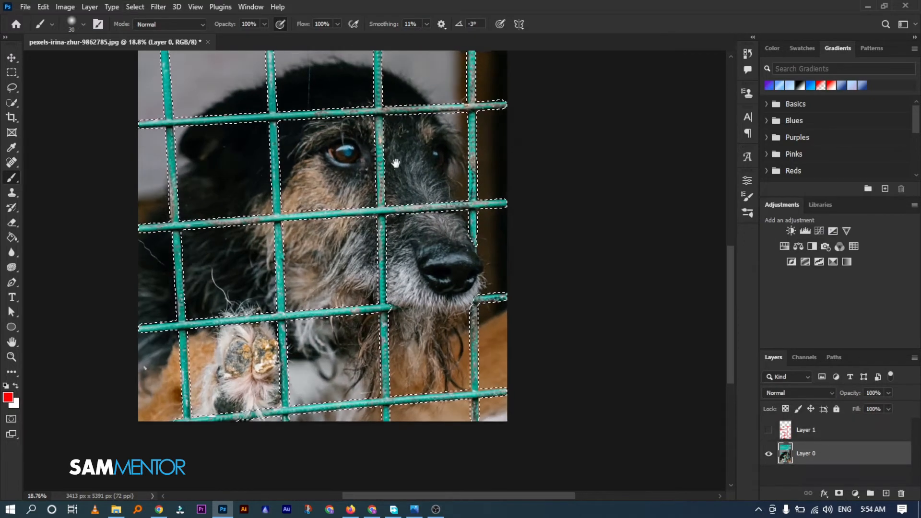
left_click_drag(395, 165, 407, 245)
left_click(141, 9)
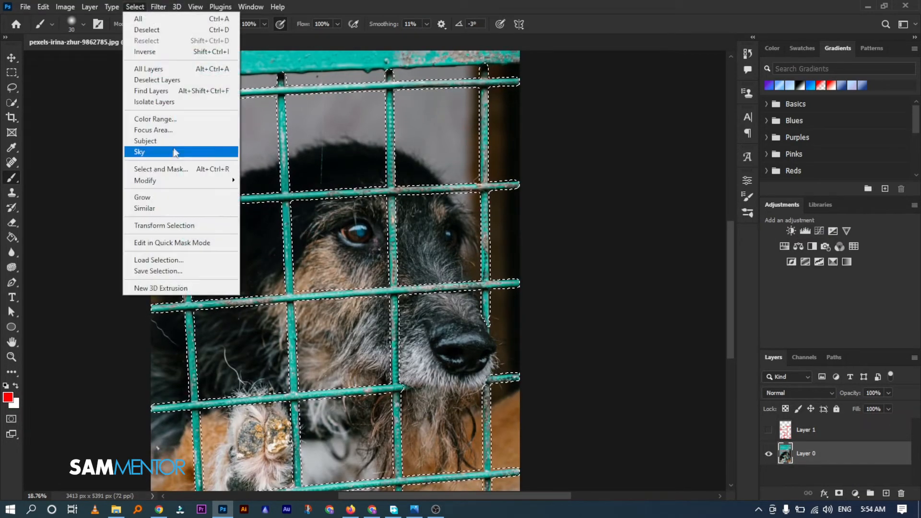
mouse_move(153, 177)
left_click(276, 201)
left_click(555, 138)
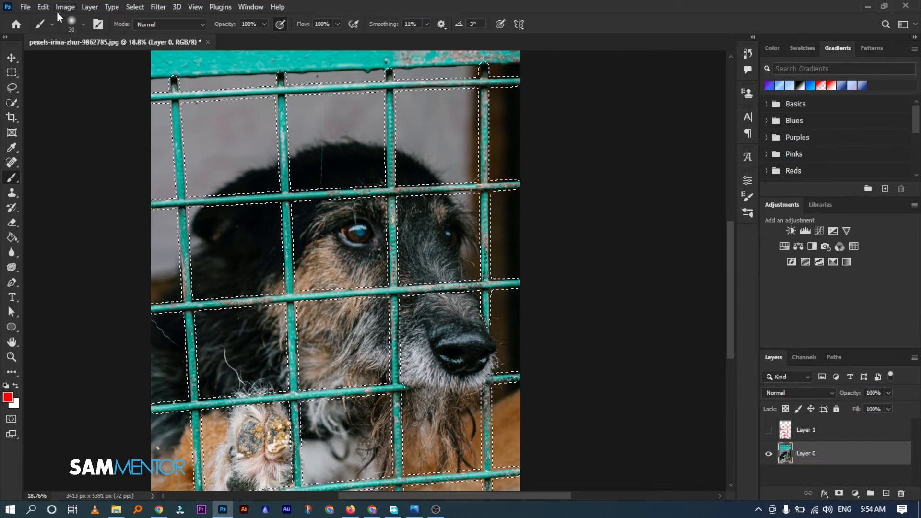
Fill the selected bars on Layer 0 with Content-Aware in Normal mode at 100% opacity, and clear the selection.
left_click(43, 6)
left_click(72, 186)
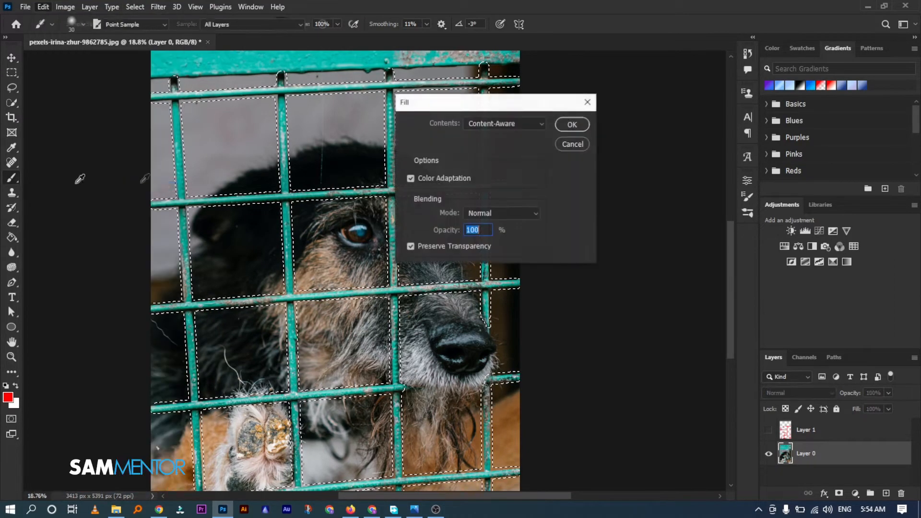
left_click(569, 123)
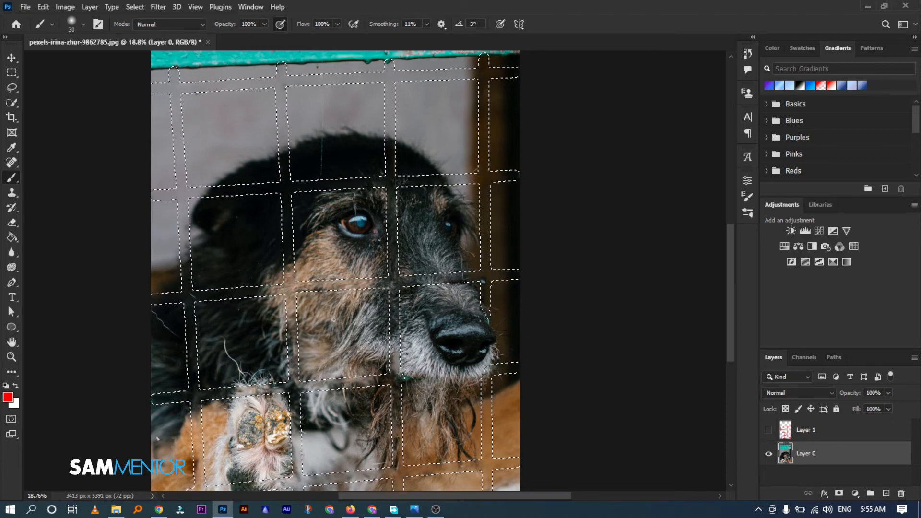
key("ctrl+d")
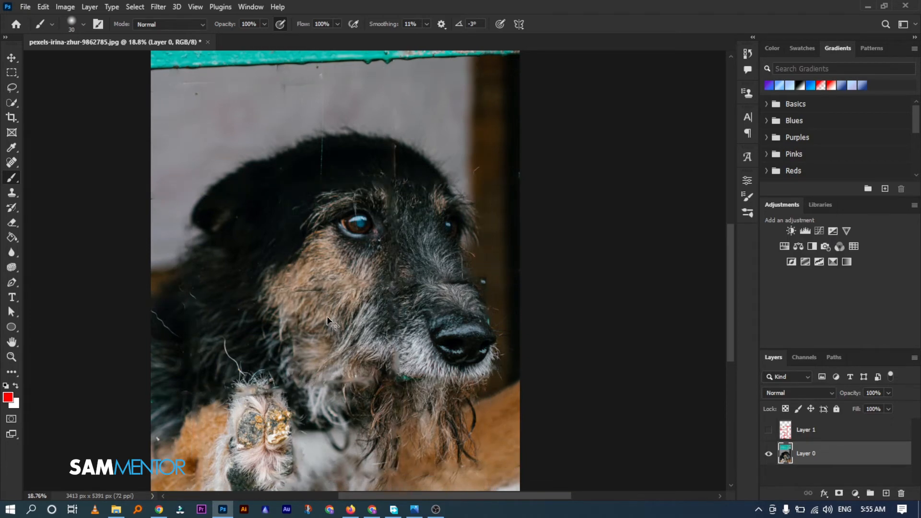
Clone the brown background over the leftover teal spot beside the bridge of the dog's snout using the Clone Stamp tool.
scroll(417, 272, "up", 3)
scroll(418, 273, "down", 2)
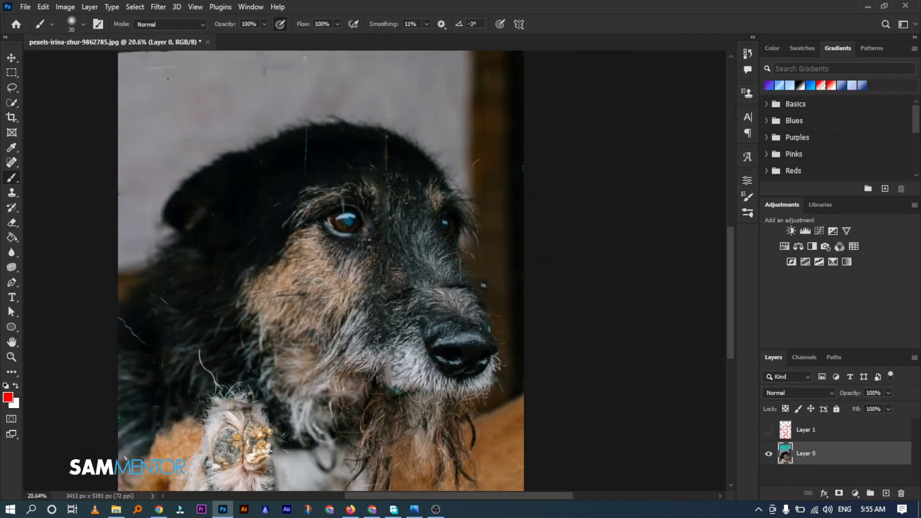
left_click_drag(413, 357, 376, 368)
scroll(465, 311, "up", 2)
scroll(465, 311, "up", 4)
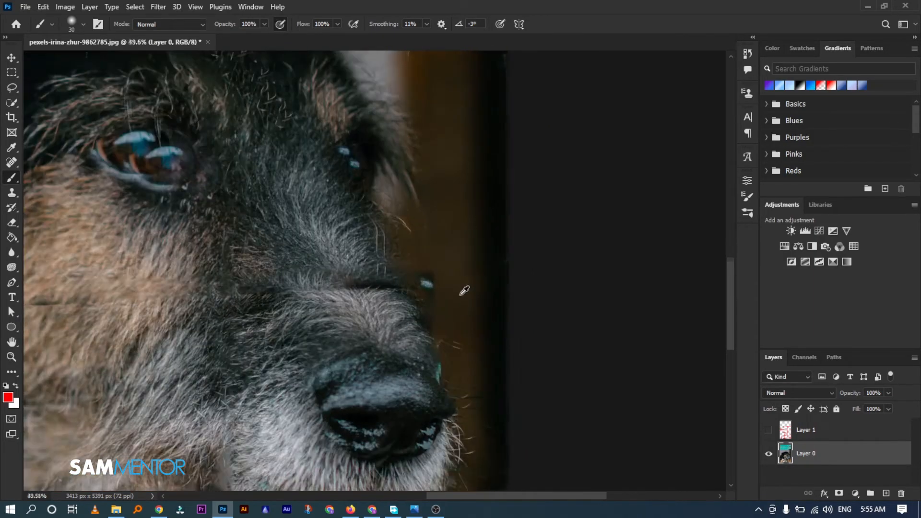
left_click(12, 193)
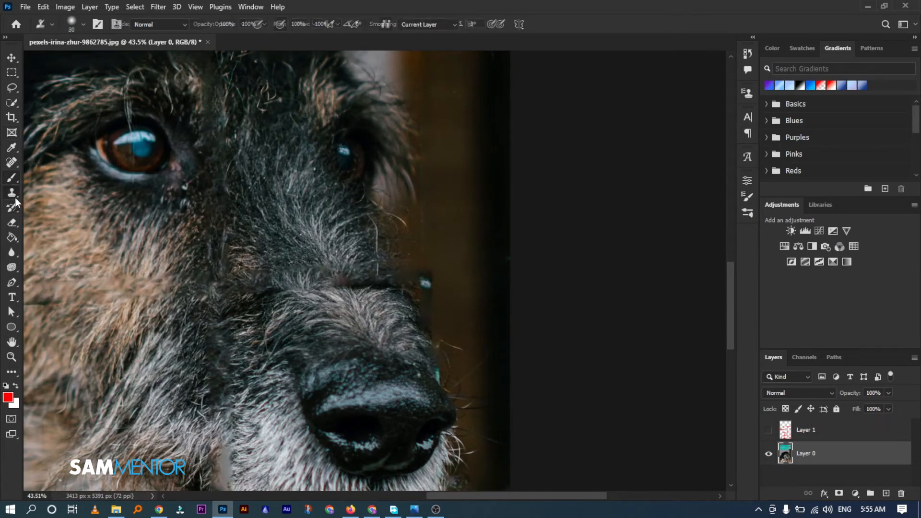
left_click(438, 269, "alt")
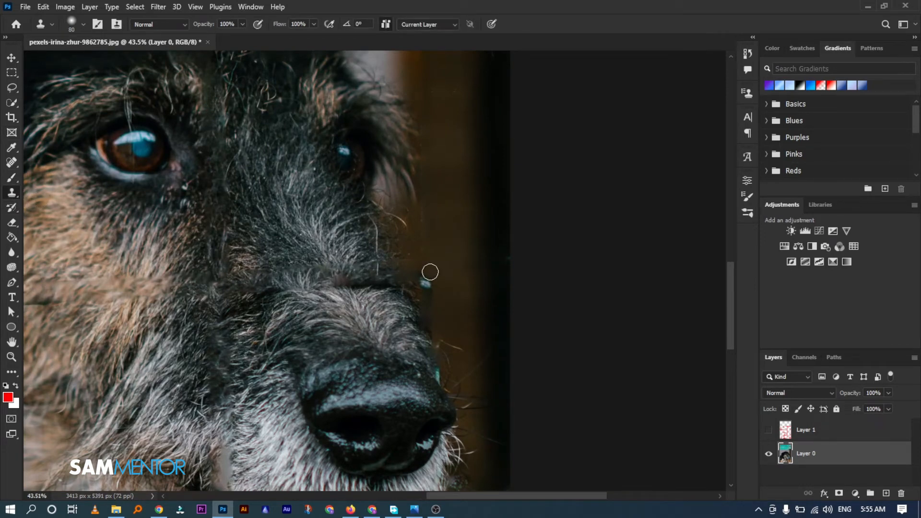
left_click(430, 288)
left_click(424, 279)
Clone nearby fur over the dark seam left by the removed bar across the bridge of the dog's snout.
mouse_move(337, 272)
left_mouse_down()
mouse_move(233, 279)
mouse_move(260, 257)
mouse_move(238, 272)
mouse_move(377, 265)
left_mouse_up()
left_click(236, 263, "alt")
left_click(246, 272)
mouse_move(383, 298)
left_mouse_down()
mouse_move(327, 290)
mouse_move(265, 301)
left_mouse_up()
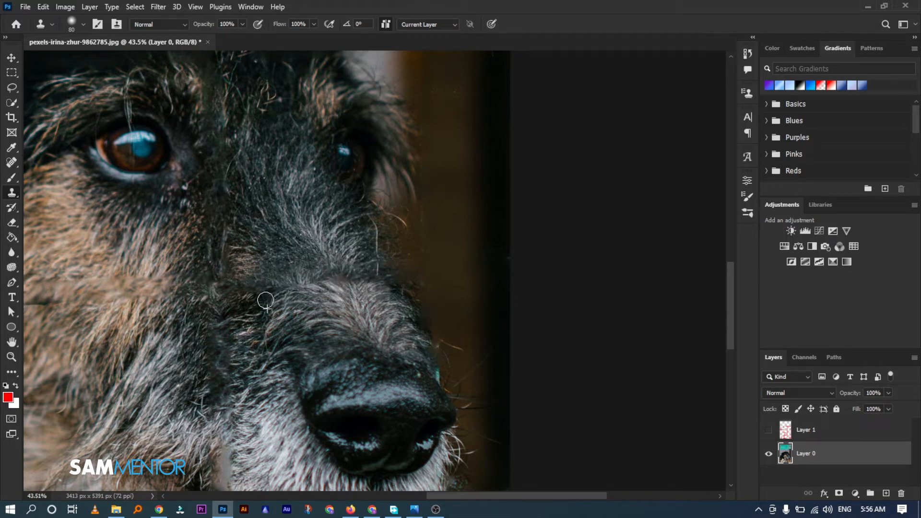
Clone sampled fur over the remaining dark patch on the dog's snout just above the nose.
left_click(323, 293, "alt")
mouse_move(320, 279)
left_mouse_down()
mouse_move(374, 274)
mouse_move(326, 281)
mouse_move(358, 283)
left_mouse_up()
scroll(287, 312, "down", 9)
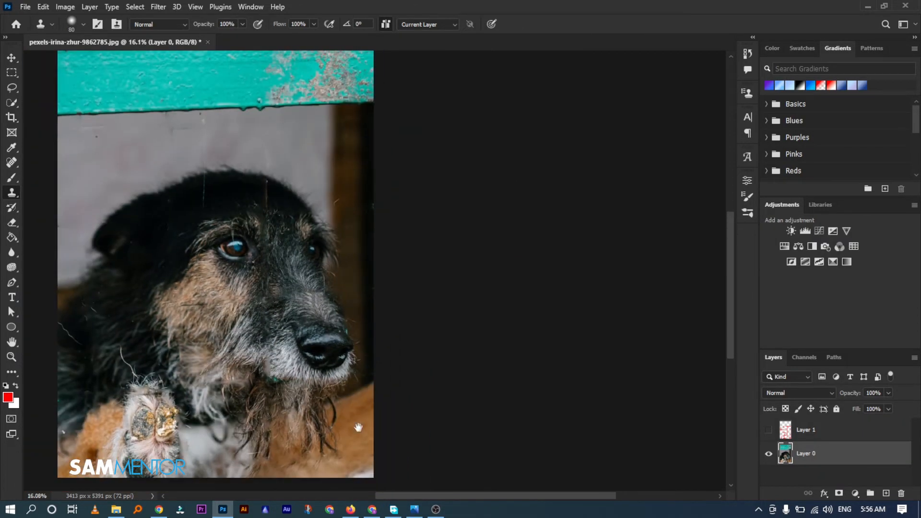
Clone over the thin vertical bar line left on the black crown of the dog's head above its near eye.
left_click_drag(357, 428, 427, 442)
scroll(402, 287, "up", 7)
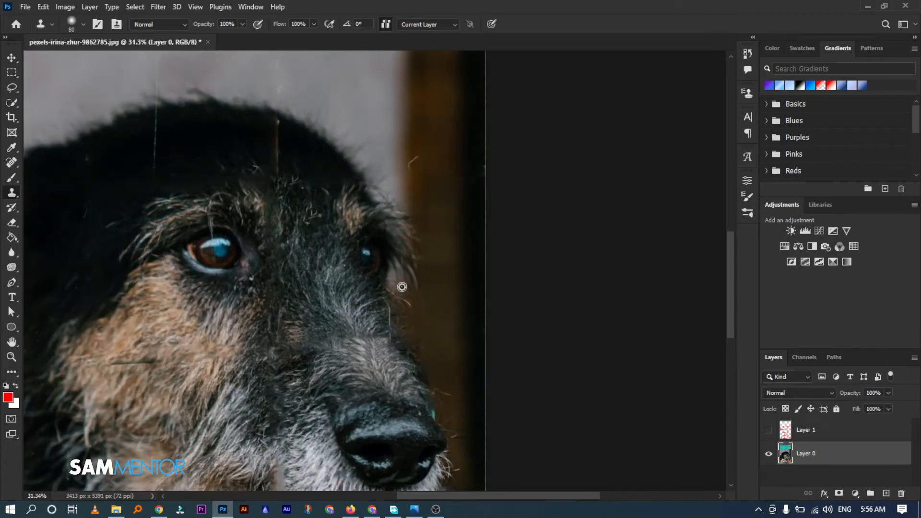
scroll(402, 287, "down", 3)
left_click_drag(364, 214, 466, 318)
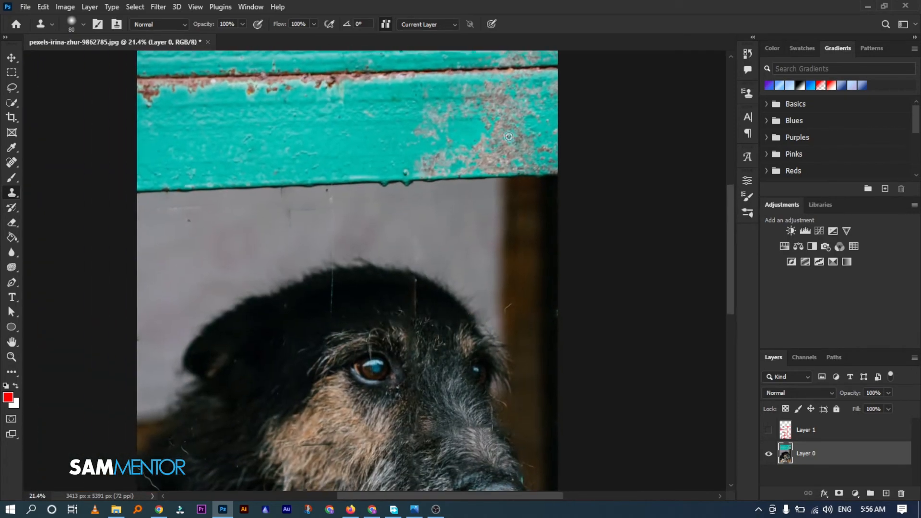
left_click(540, 183, "alt")
left_click(150, 208)
key("ctrl+z")
left_click(331, 316, "shift")
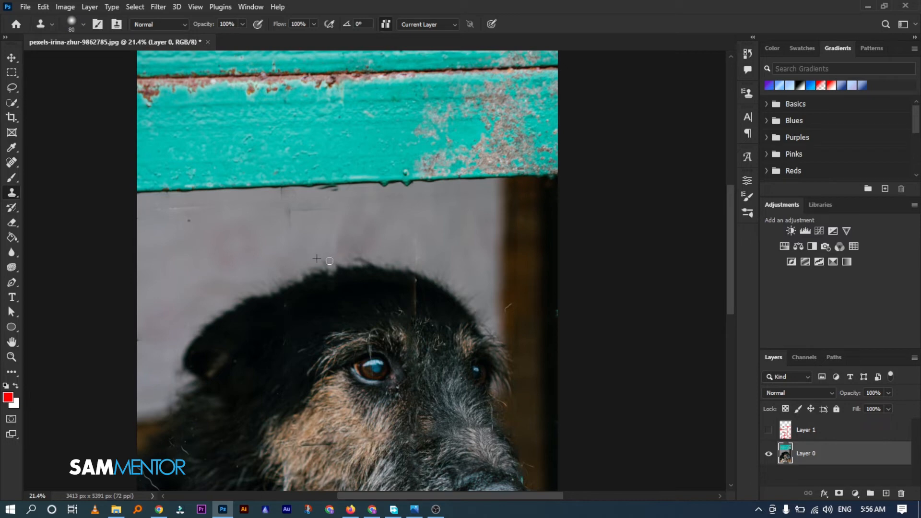
Retouch the grey wall just above the dog's head and clone over the vertical line on its forehead between the eyes.
left_click(321, 245, "alt")
left_click_drag(318, 248, 320, 239)
left_click_drag(416, 324, 416, 269)
Clone clean grey wall over the faint horizontal marks beneath the teal beam on the wall's far left.
scroll(342, 328, "down", 3)
left_click_drag(387, 399, 413, 335)
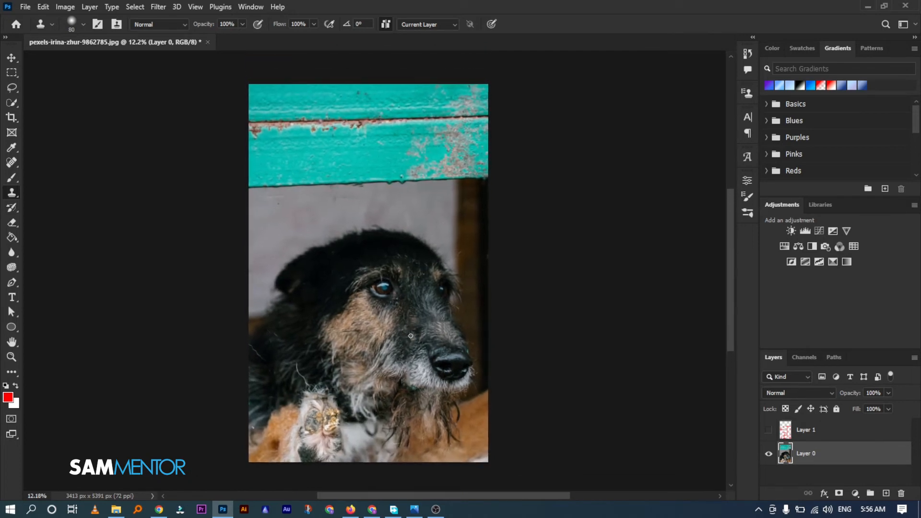
scroll(300, 216, "up", 2)
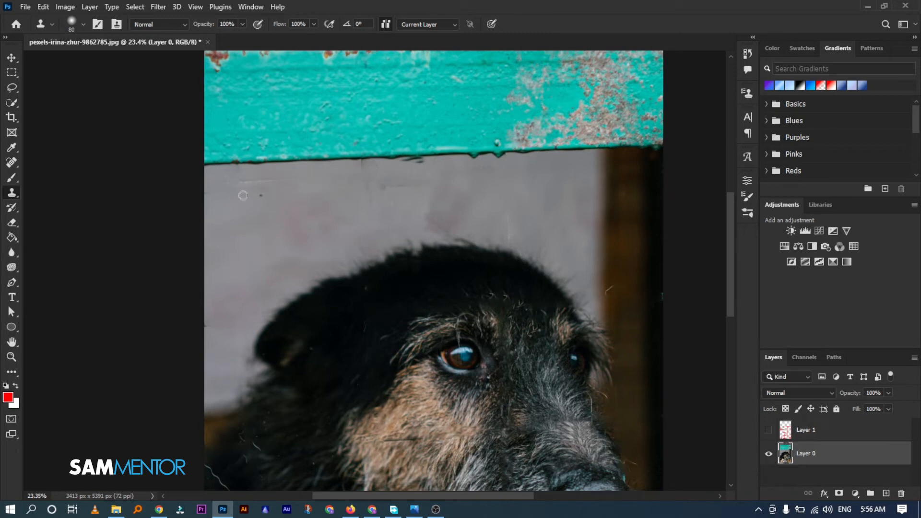
left_click_drag(277, 194, 307, 191)
left_click(290, 169, "alt")
mouse_move(278, 177)
left_mouse_down()
mouse_move(227, 182)
mouse_move(285, 184)
left_mouse_up()
Clone the brown post texture over the stray light hair beside the dog's head.
scroll(520, 173, "down", 3)
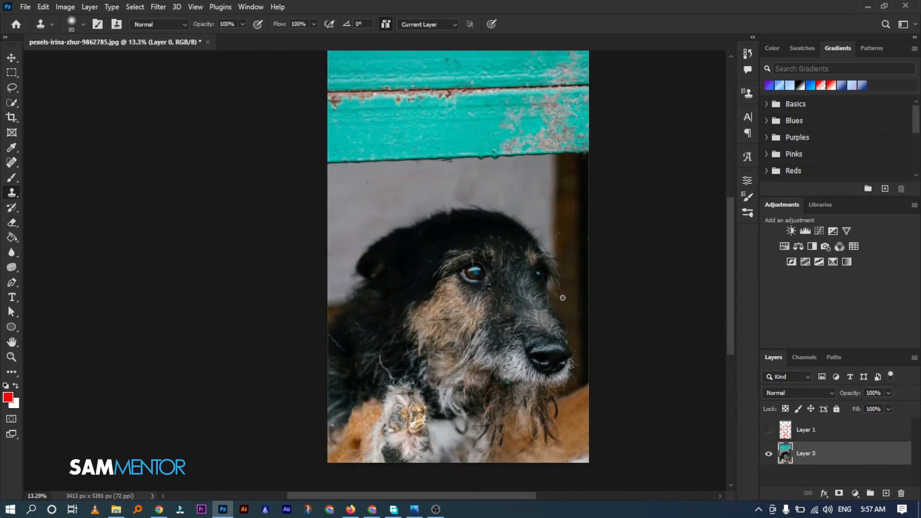
scroll(594, 240, "up", 5)
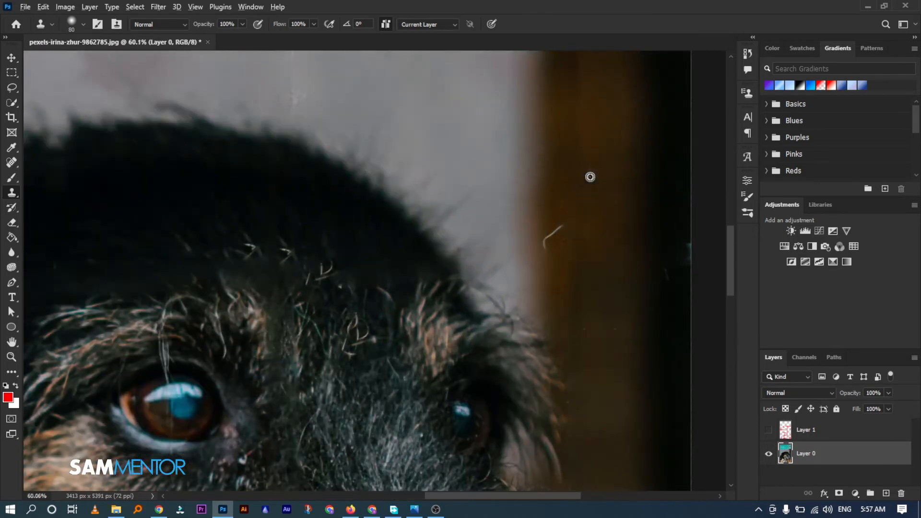
scroll(607, 232, "down", 4)
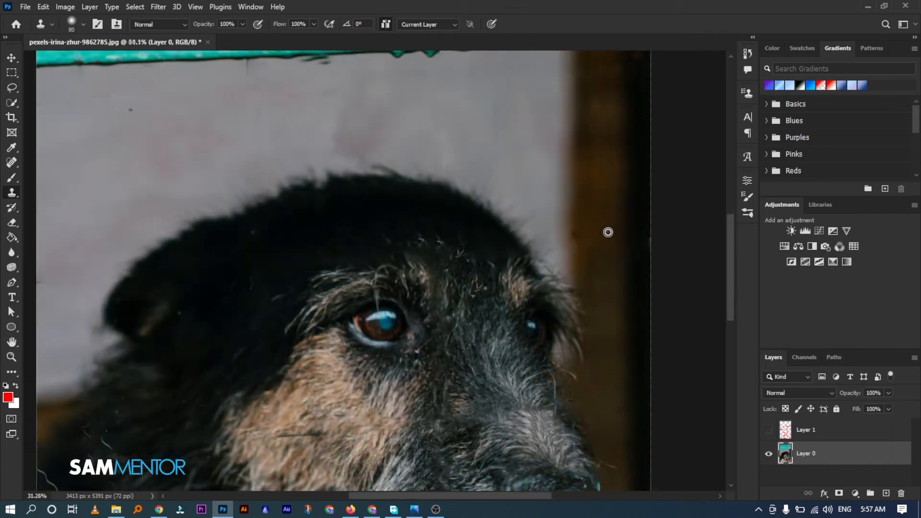
scroll(640, 237, "down", 1)
scroll(638, 242, "down", 1)
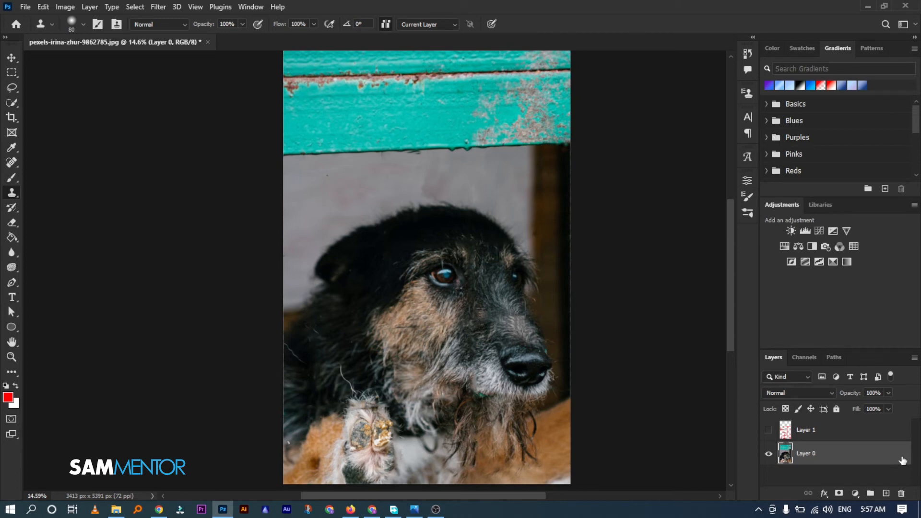
Show the red bar marks of Layer 1 over the retouched photo for comparison and hide them again.
left_click(769, 431)
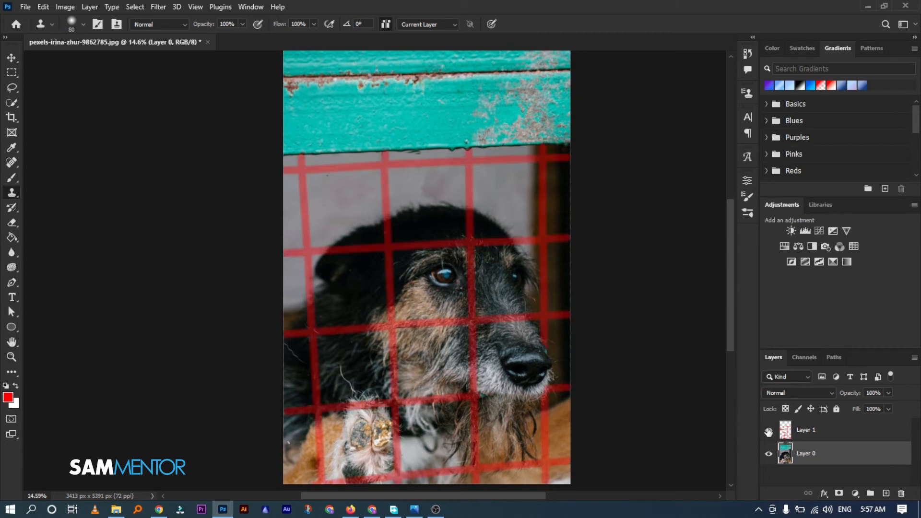
left_click(768, 432)
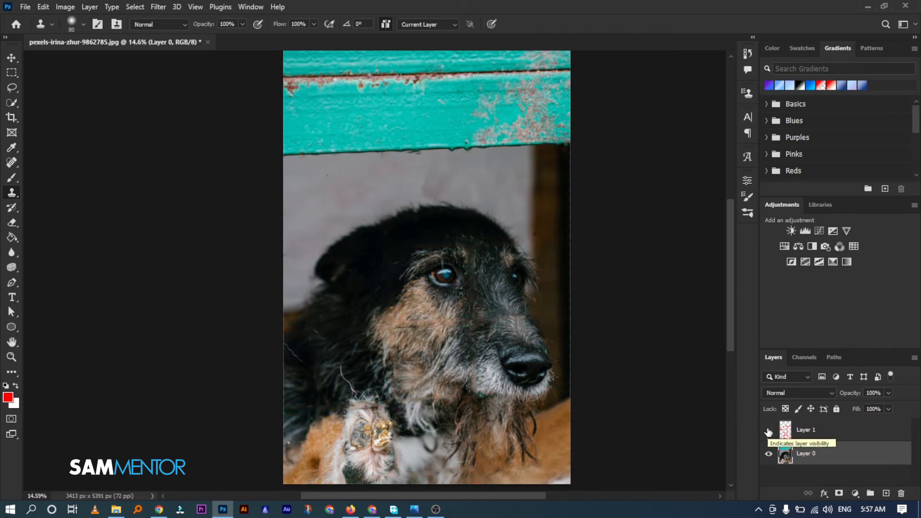
Select the whole teal beam area with a rectangular marquee, fill it with Content-Aware in Normal mode at 100% opacity, and clear the selection.
left_click_drag(259, 281, 551, 148)
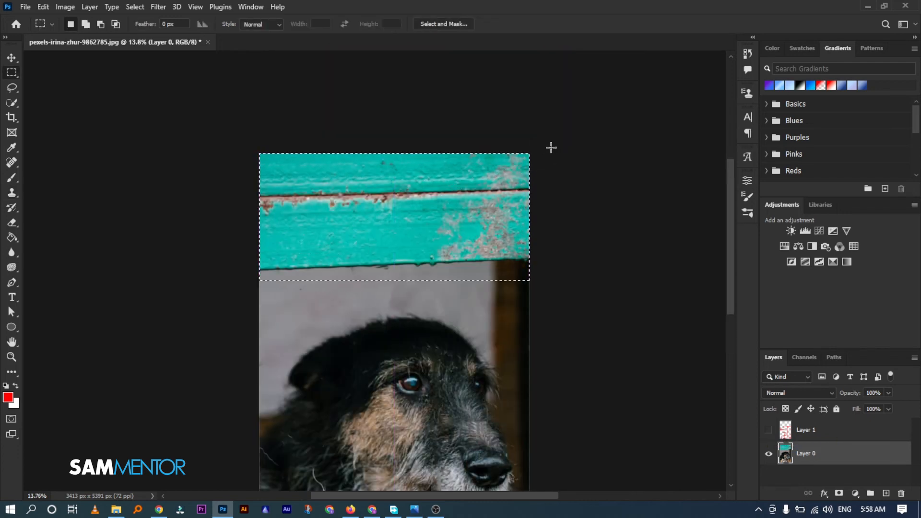
key("shift+F5")
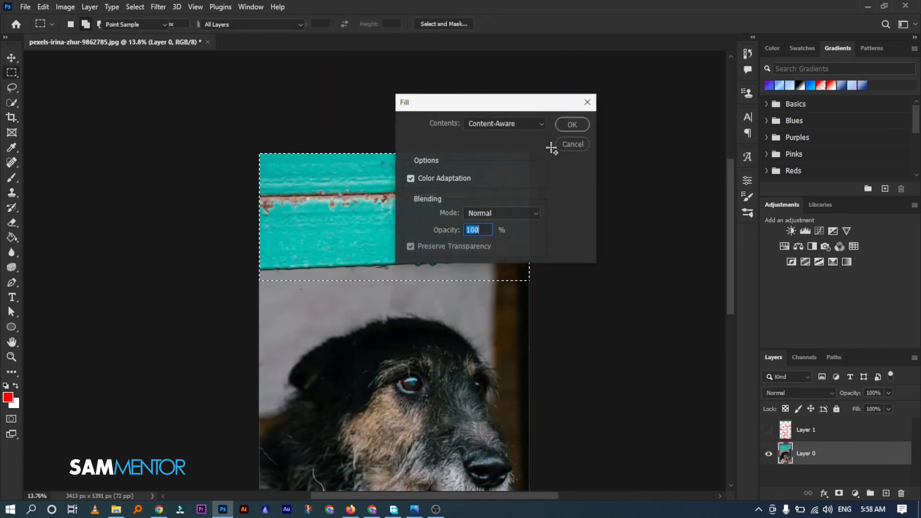
key("Return")
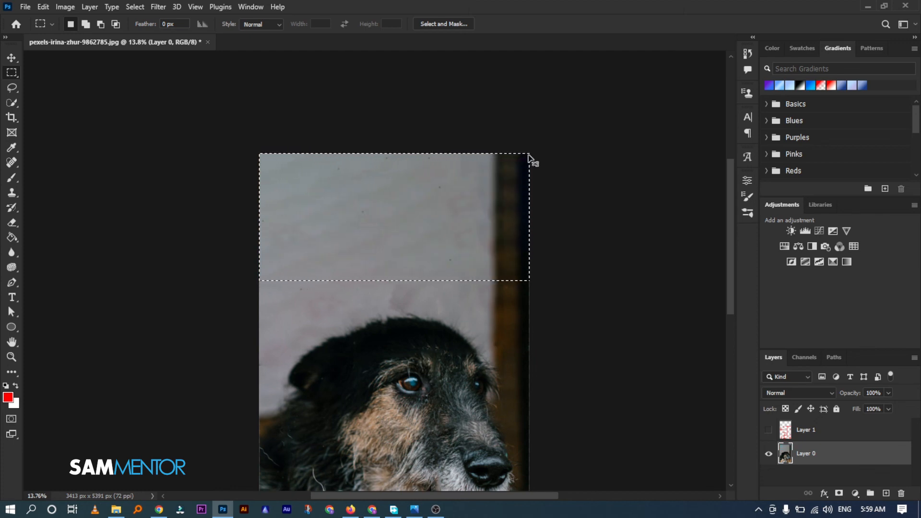
key("ctrl+d")
scroll(448, 279, "down", 2)
left_click_drag(479, 327, 457, 252)
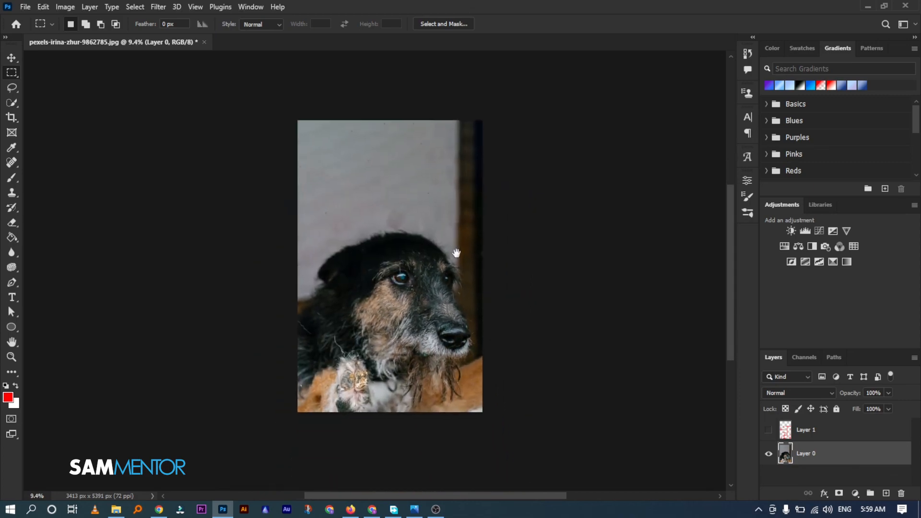